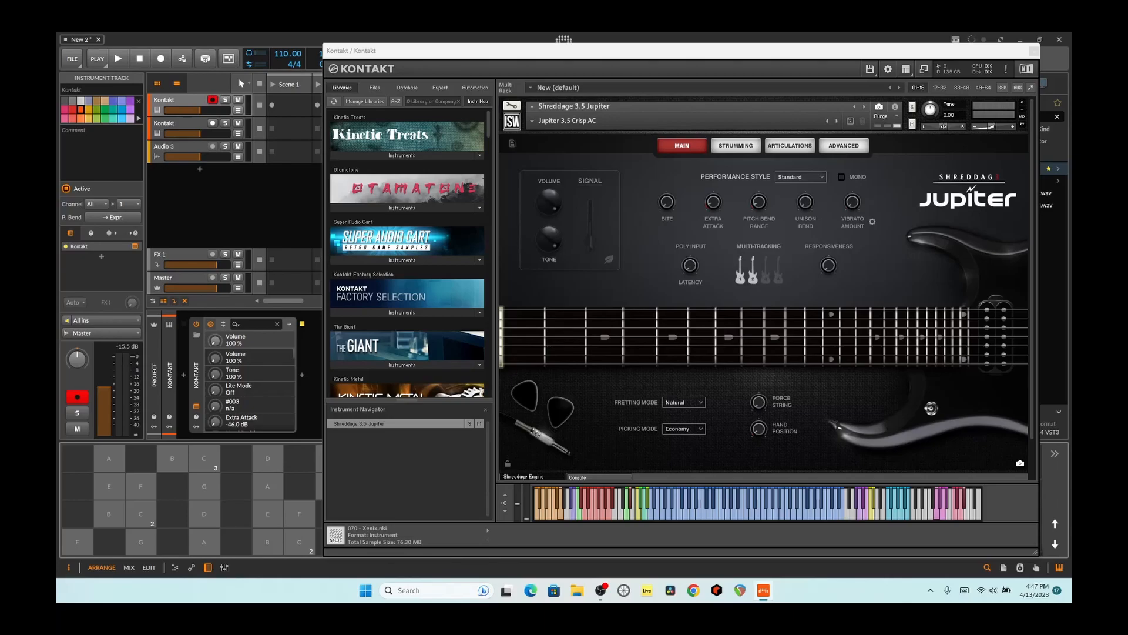
- Show the instrument's articulations and browse the Shreddage 3 libraries, expanding the instrument lists for Abyss, Fretless, Jupiter and Rogue
left_click(791, 146)
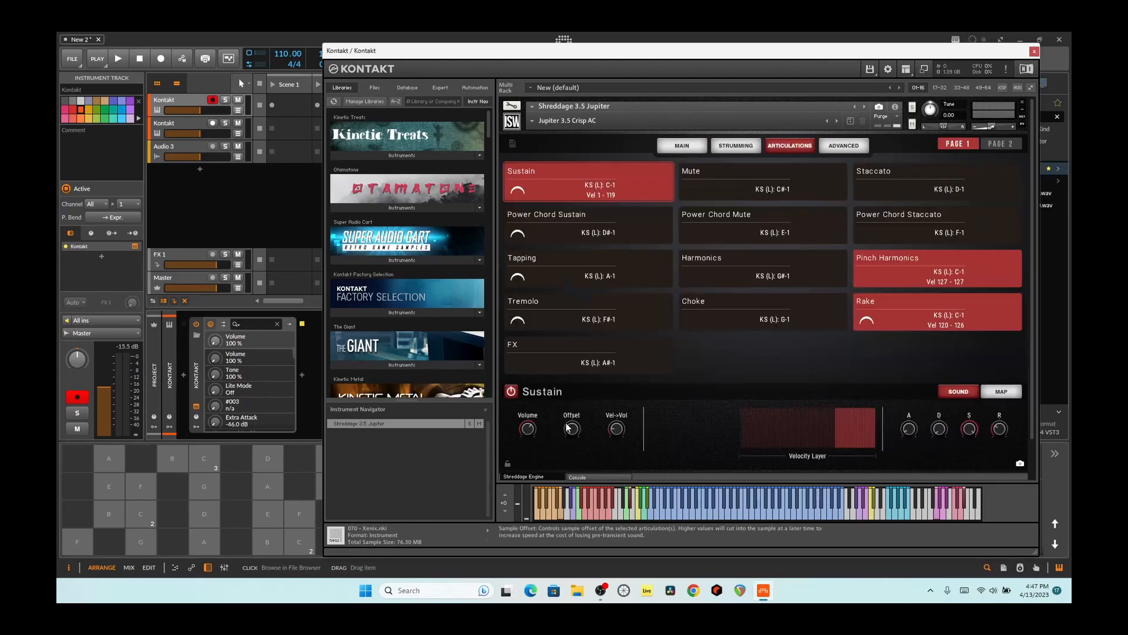
scroll(410, 319, "down", 5)
scroll(409, 319, "down", 15)
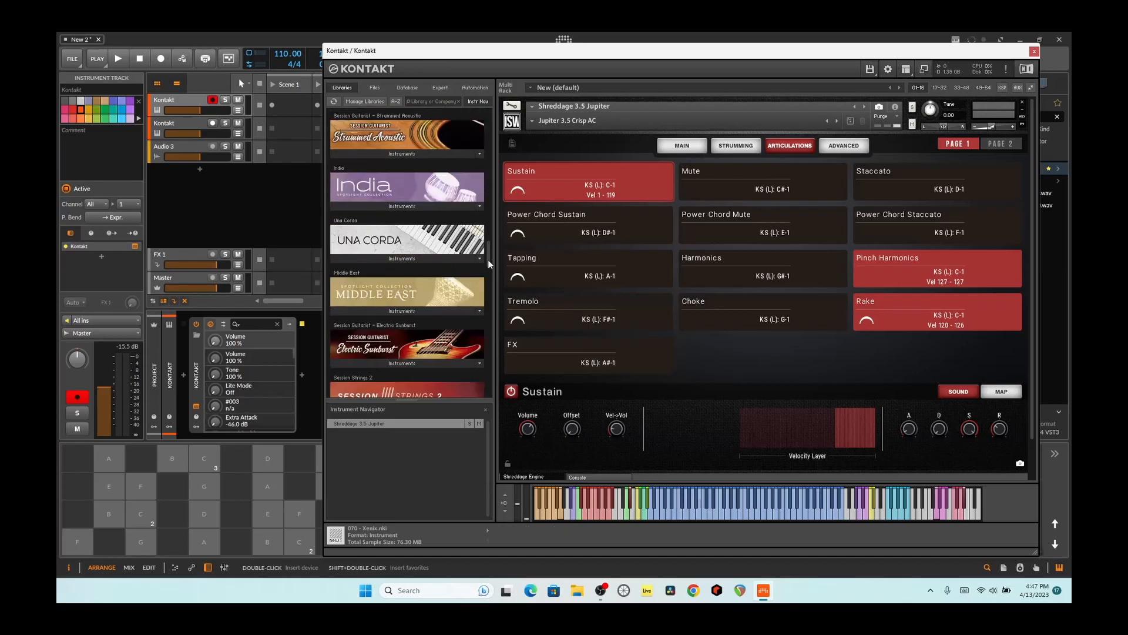
left_click_drag(488, 259, 484, 351)
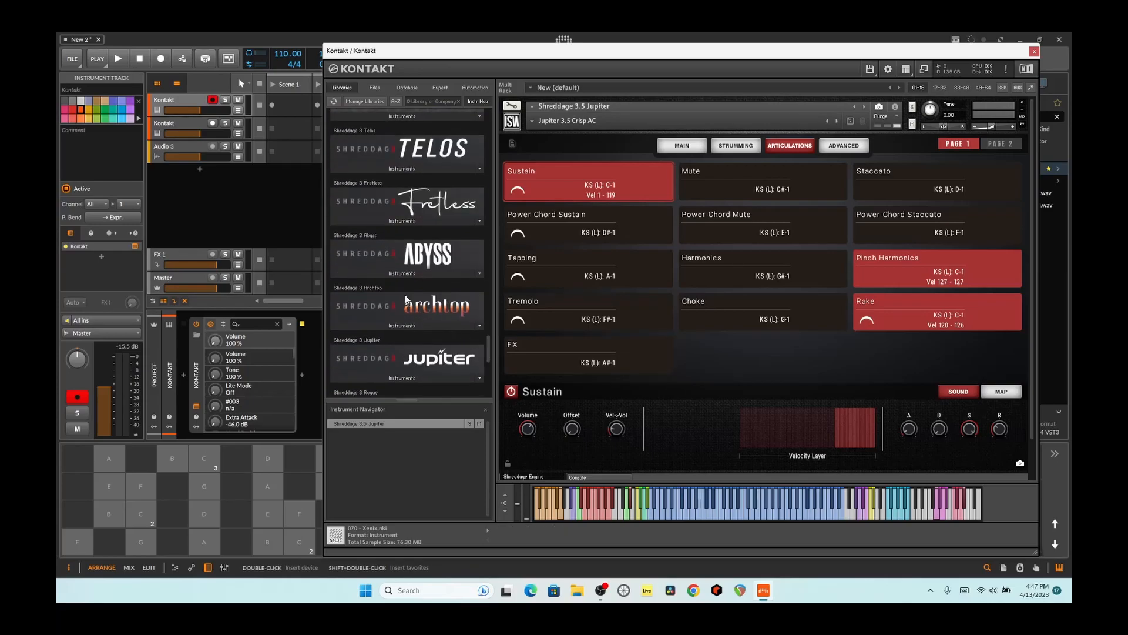
left_click(400, 274)
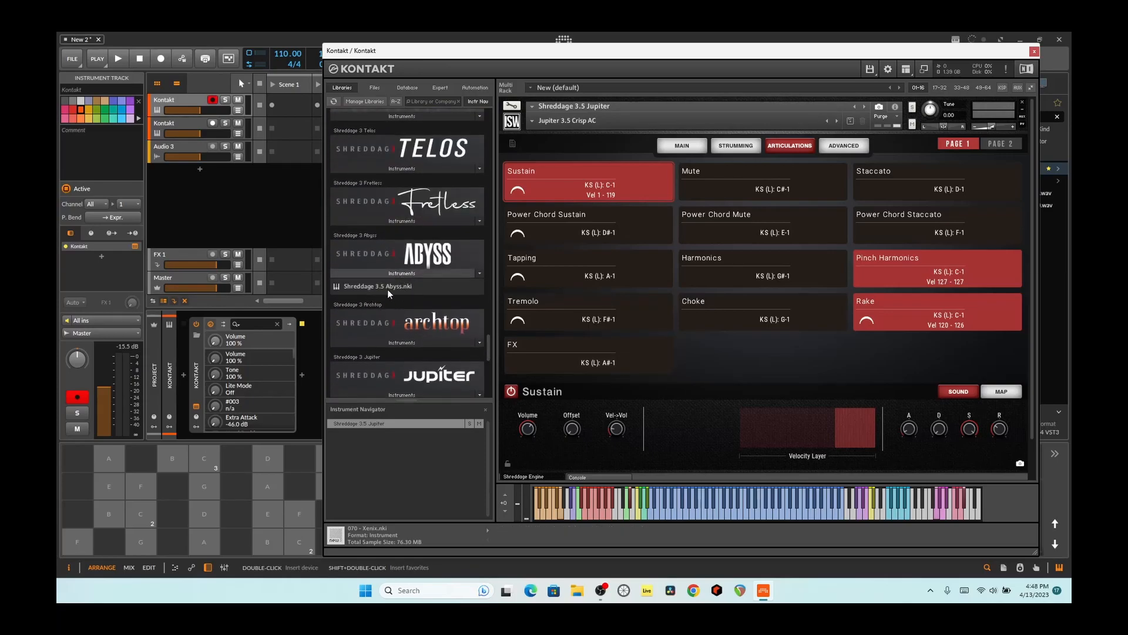
left_click(388, 221)
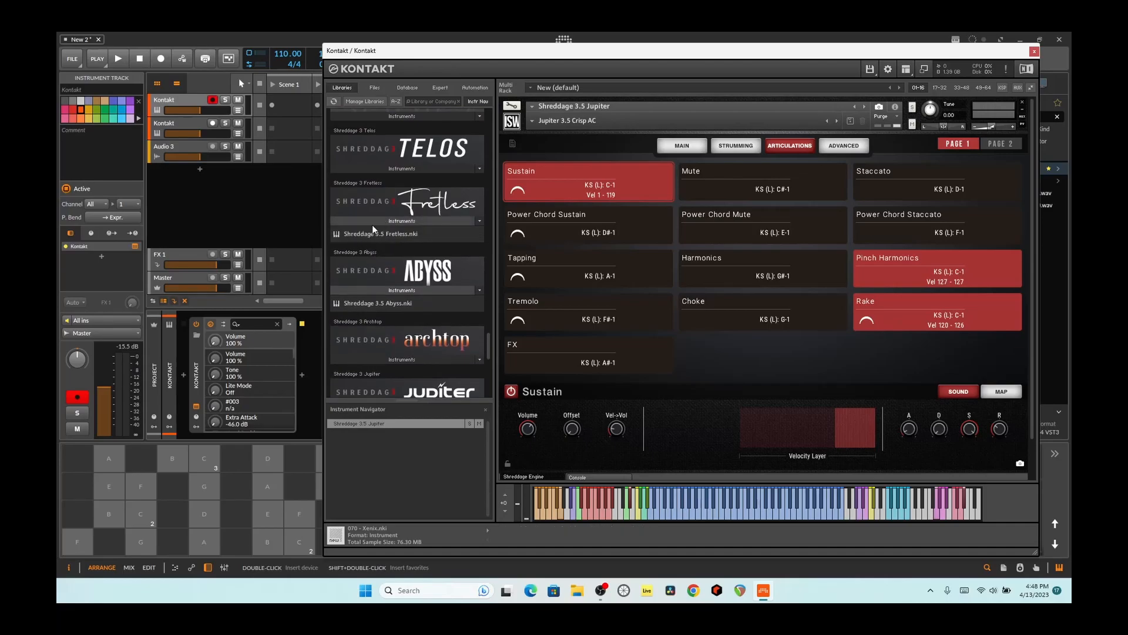
scroll(407, 278, "down", 3)
left_click(401, 348)
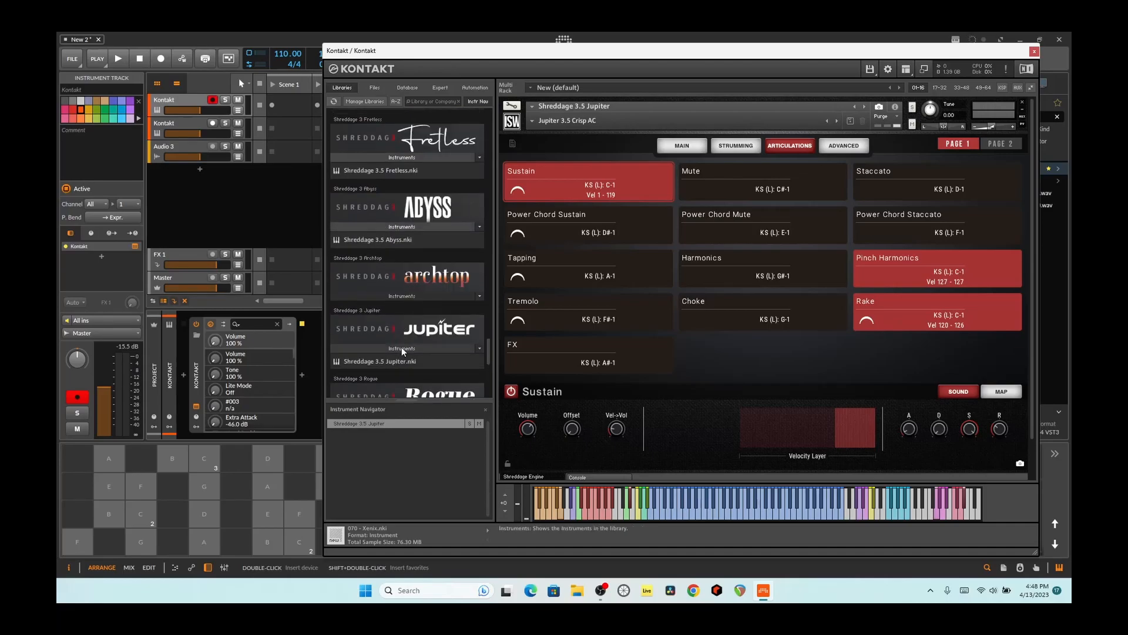
scroll(388, 361, "down", 3)
left_click(397, 339)
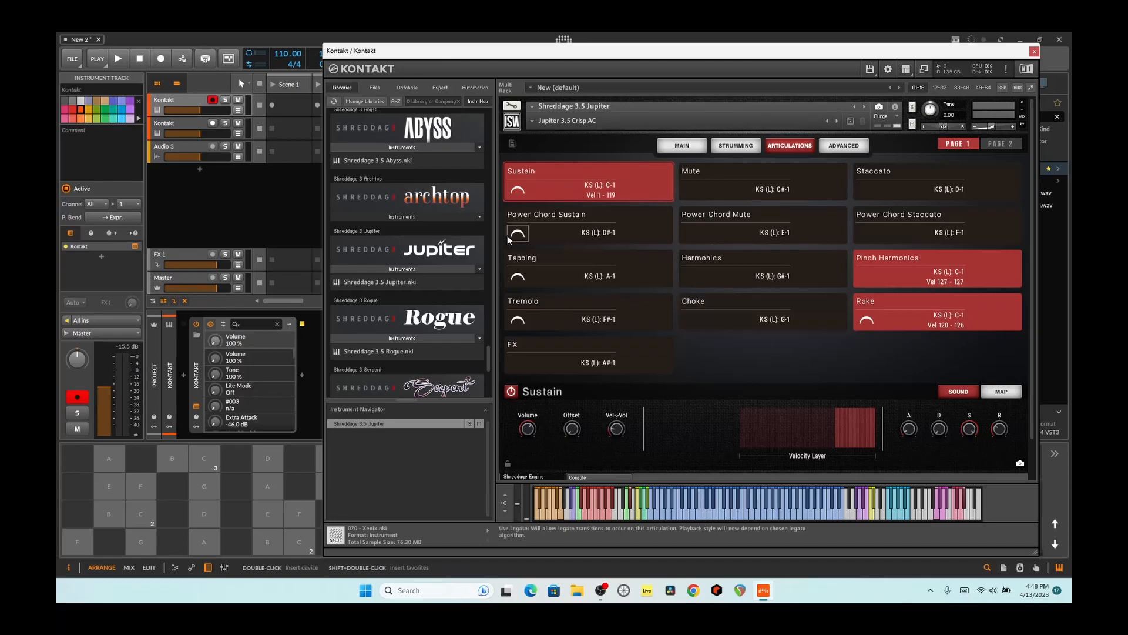
- View the sound settings of the Mute, Power Chord Mute and Power Chord Sustain articulations
left_click(708, 178)
left_click(703, 220)
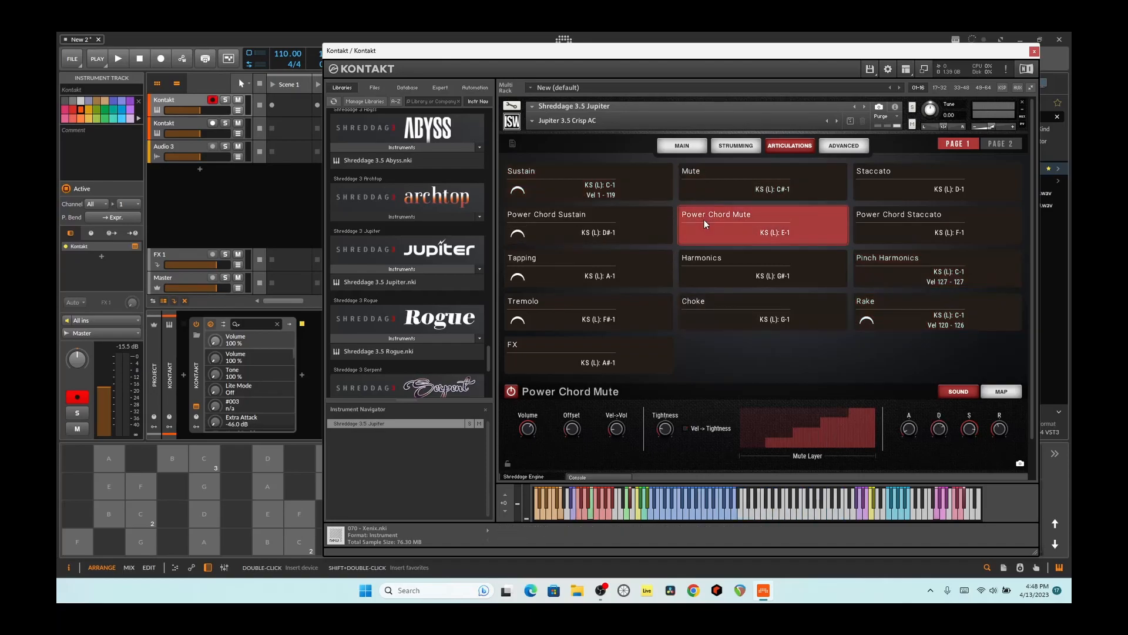
left_click(601, 220)
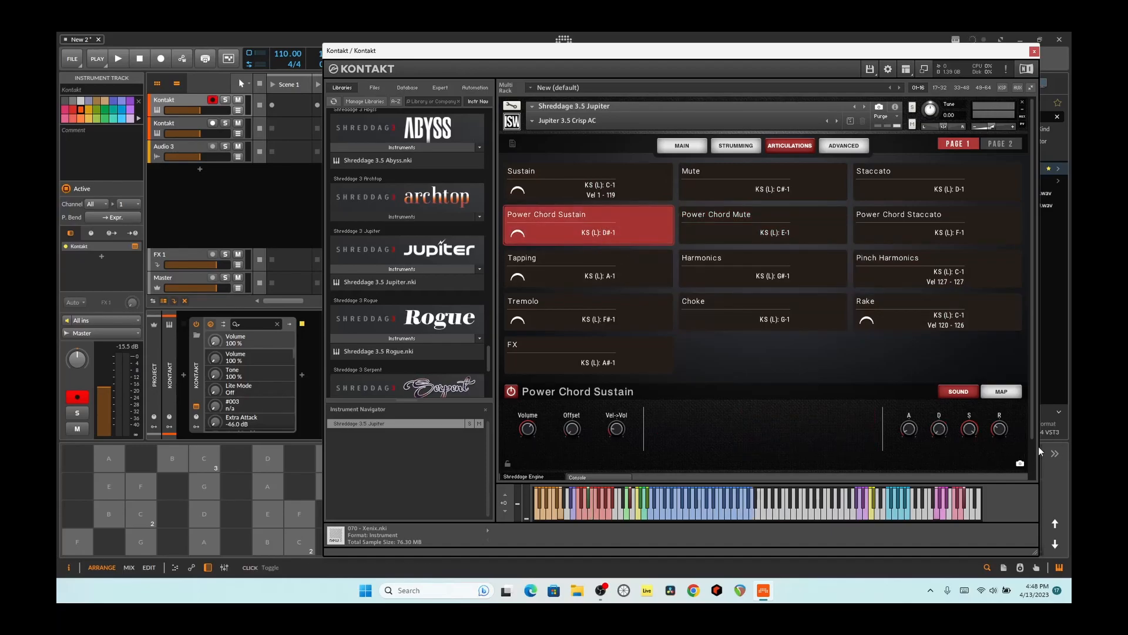
- Set the Sustain articulation's envelope release to about 2679 ms and audition it with a few notes
left_click(605, 178)
left_click(1000, 429)
left_click_drag(999, 388, 1000, 383)
left_click(299, 541)
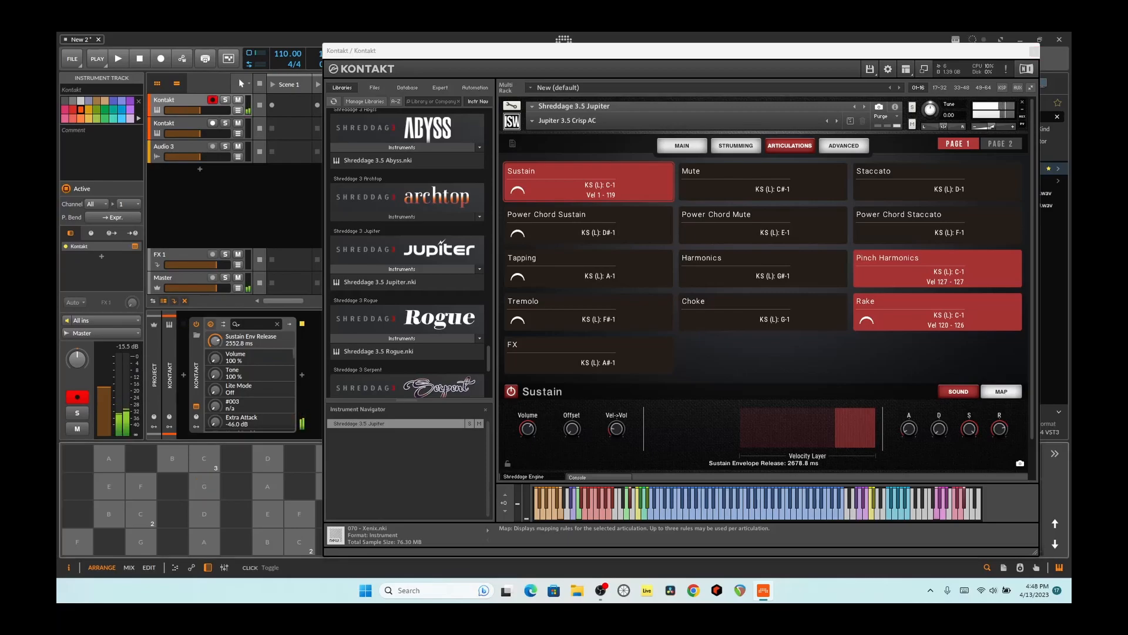
left_click(299, 541)
left_click(205, 542)
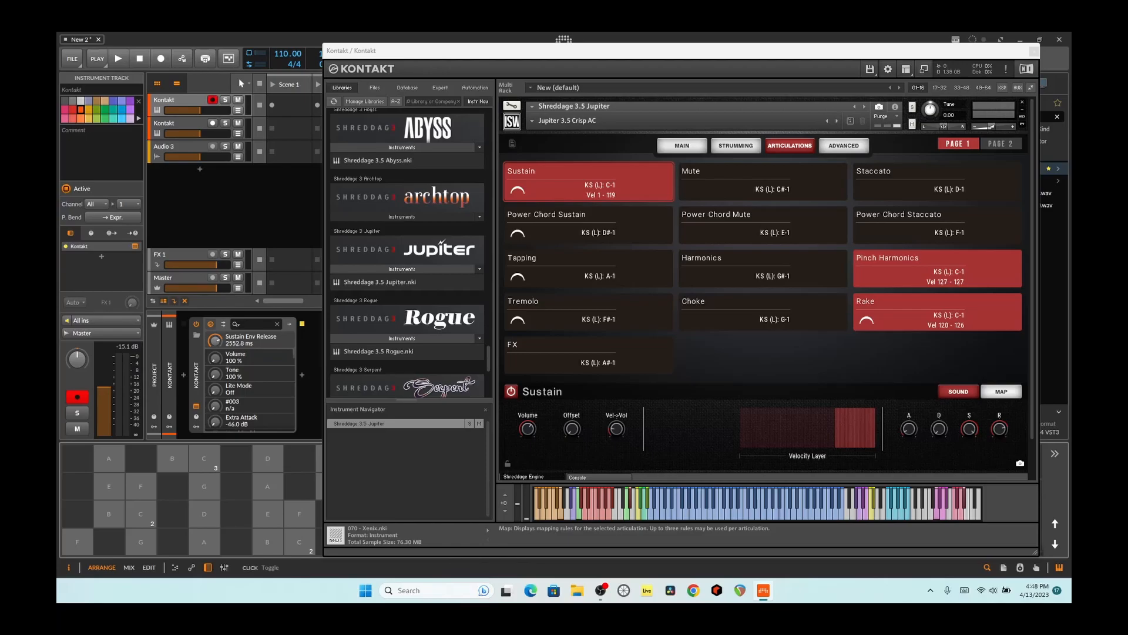
- Audition the Sustain articulation with its envelope release at 0 ms and at a very long value, and set it to about 1950 ms
left_click_drag(999, 429, 1001, 547)
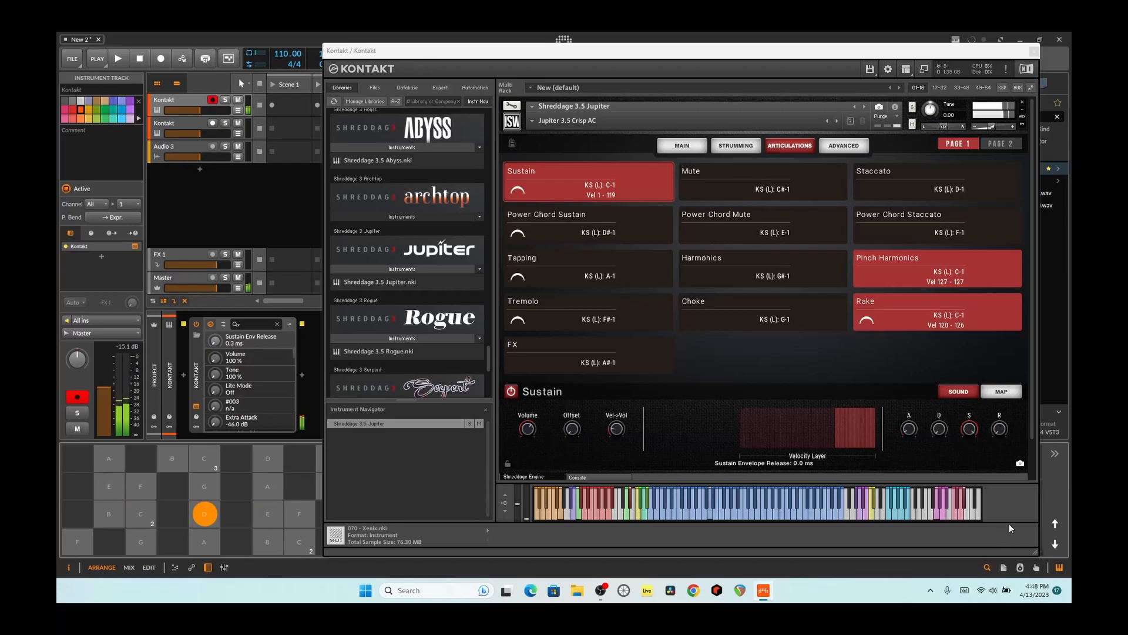
left_click_drag(998, 431, 1003, 367)
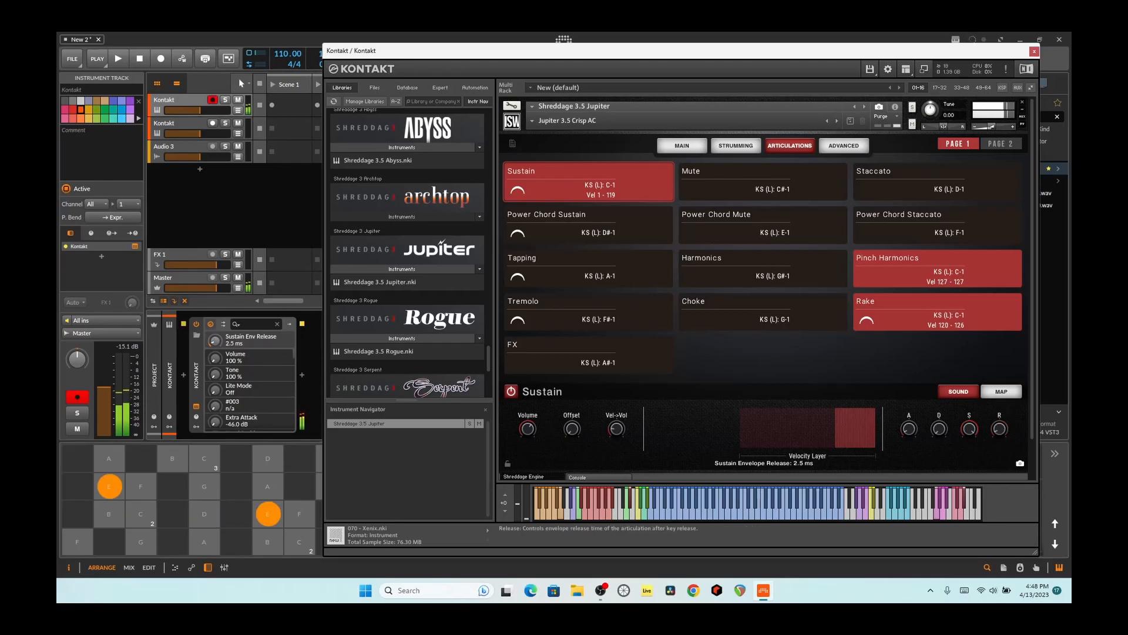
left_click(204, 514)
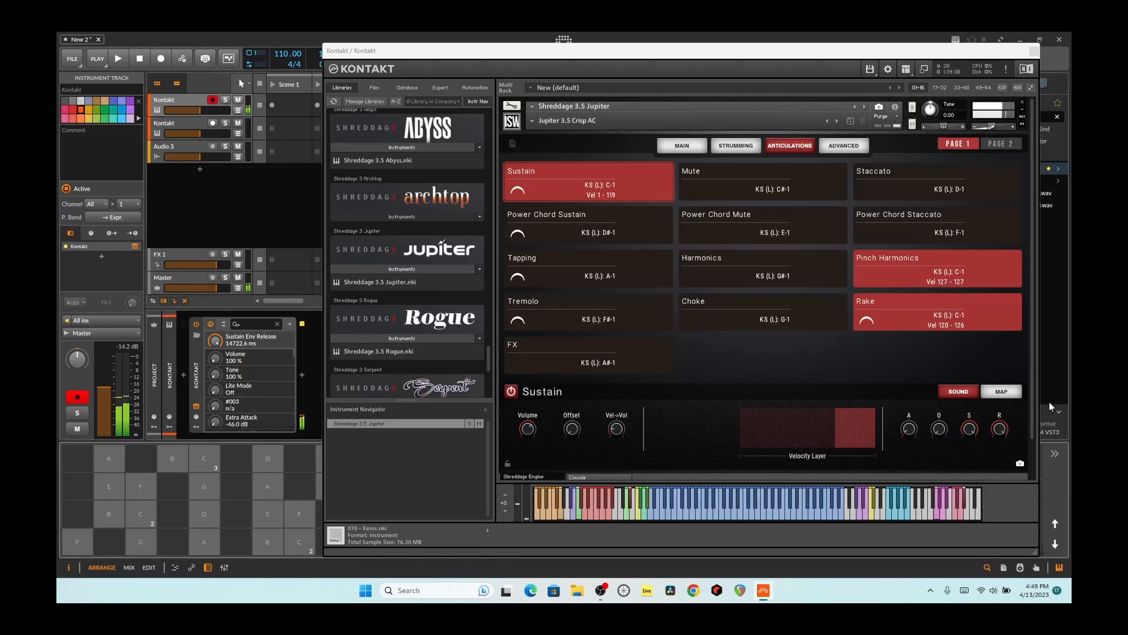
left_click_drag(998, 431, 996, 457)
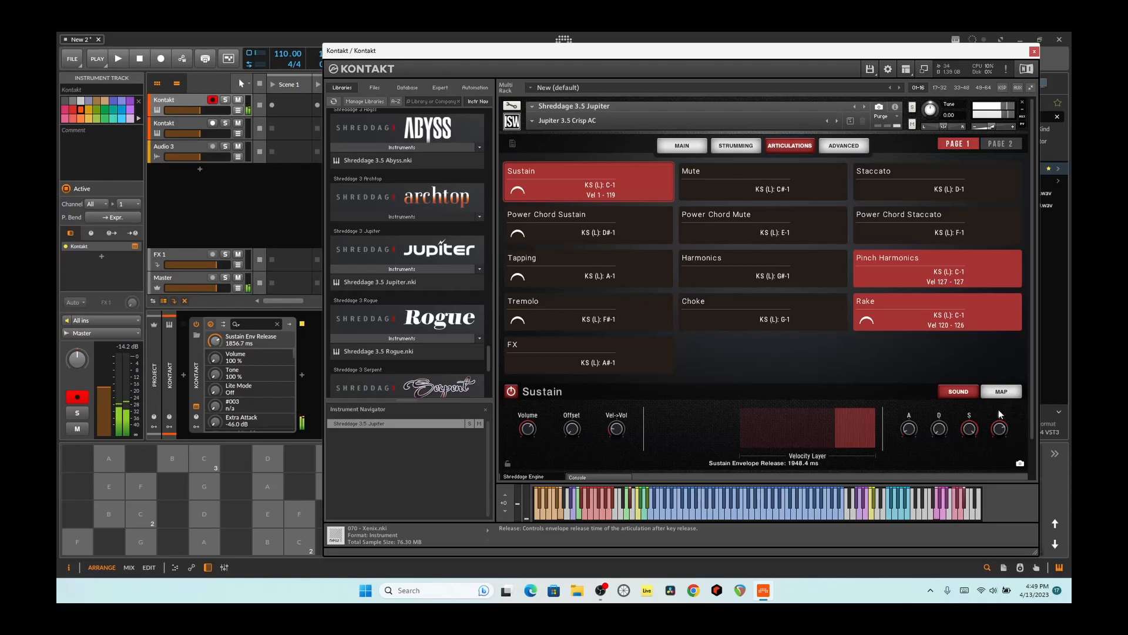
- Select the Power Chord Mute articulation and audition it on the virtual keyboard
left_click(707, 210)
left_click(662, 516)
left_click(663, 516)
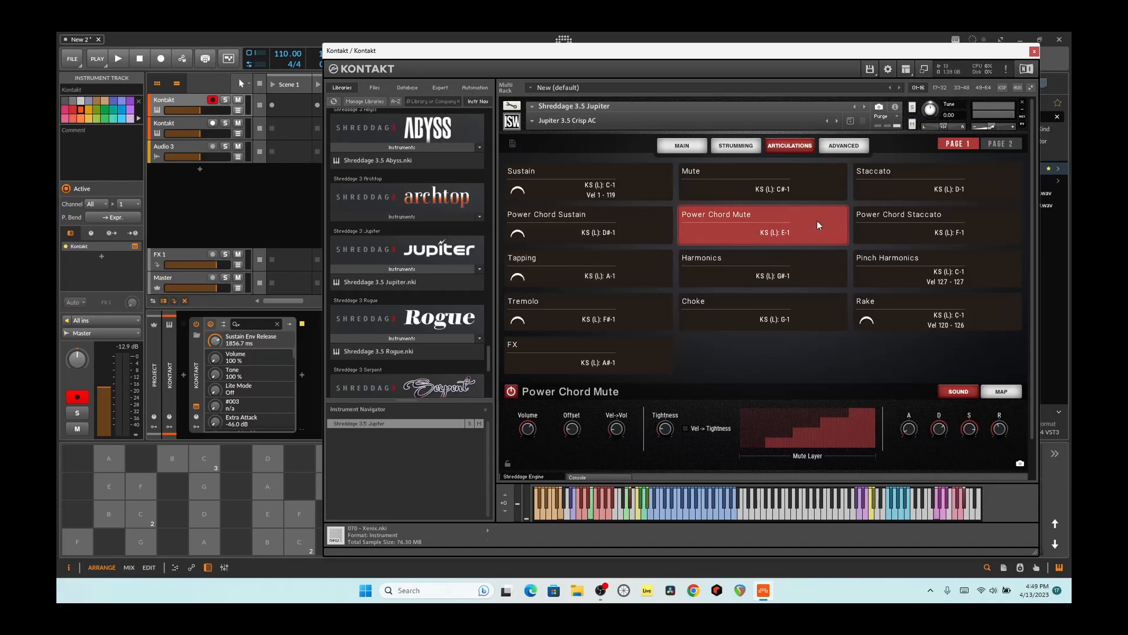
- Audition the Power Chord Sustain articulation with envelope releases of about 1822 ms and 25000 ms, and set it to about 3154 ms
left_click(535, 221)
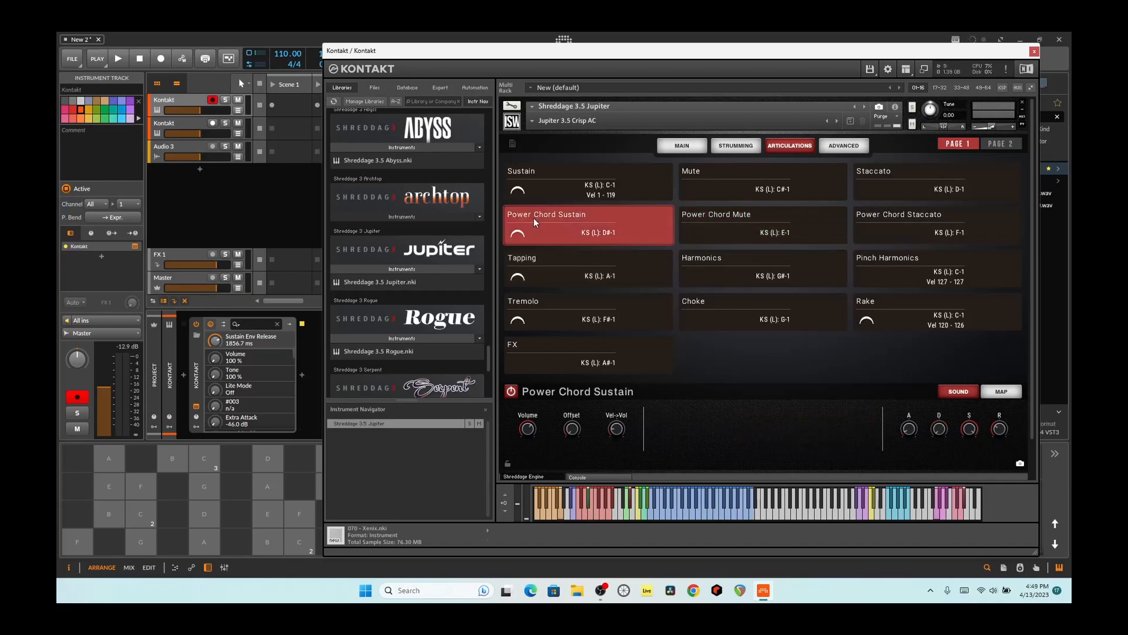
left_click(669, 510)
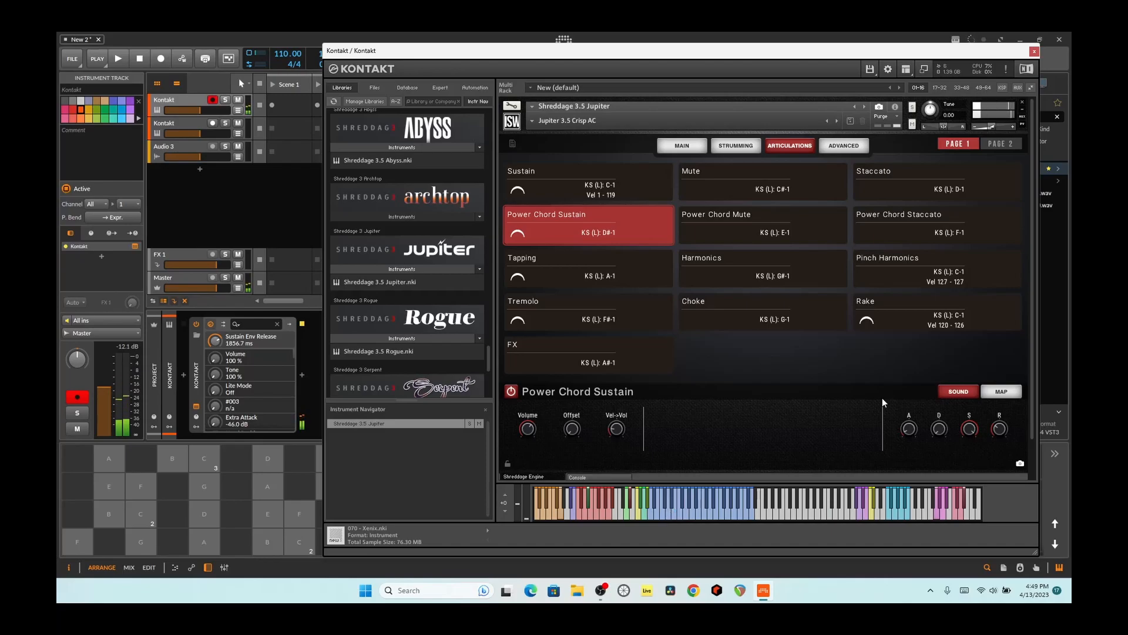
left_click_drag(1001, 428, 1003, 388)
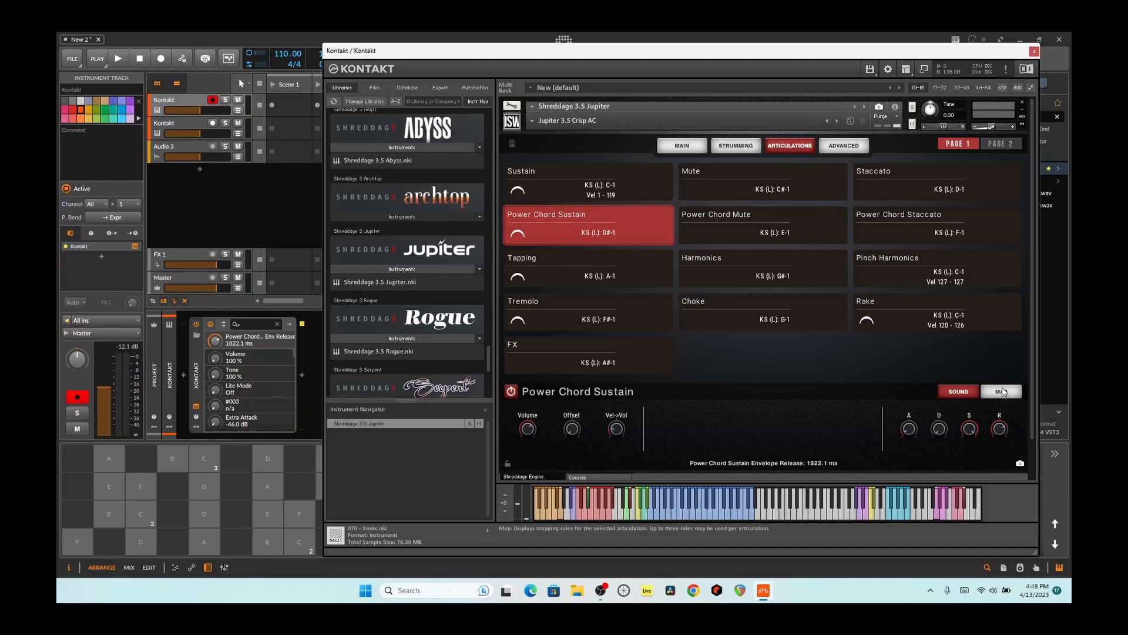
left_click(673, 513)
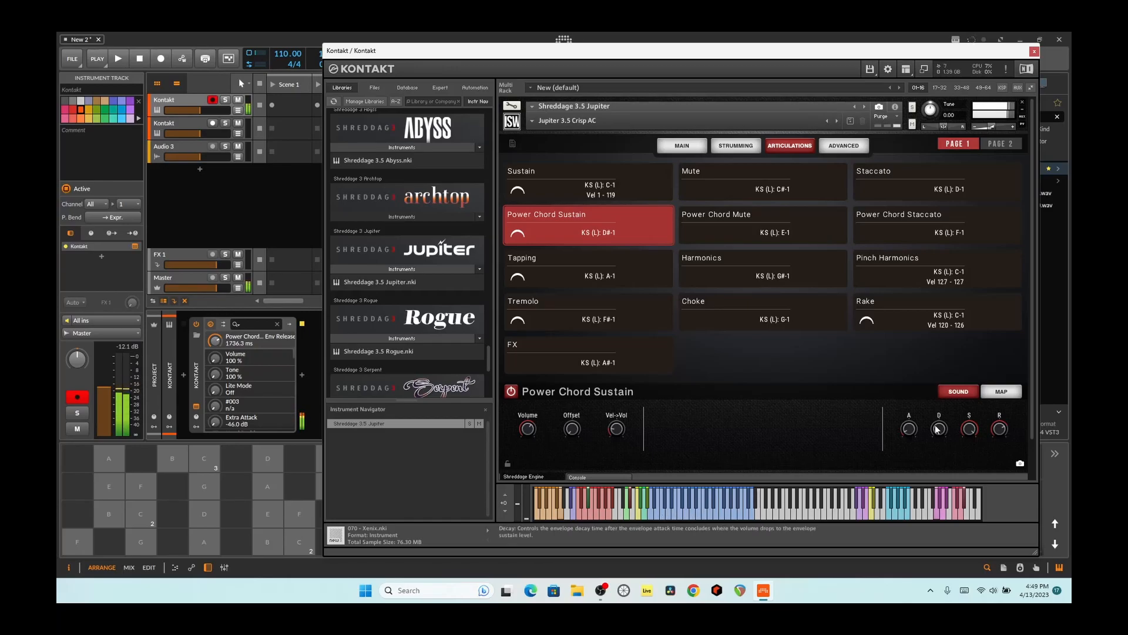
left_click_drag(999, 428, 929, 383)
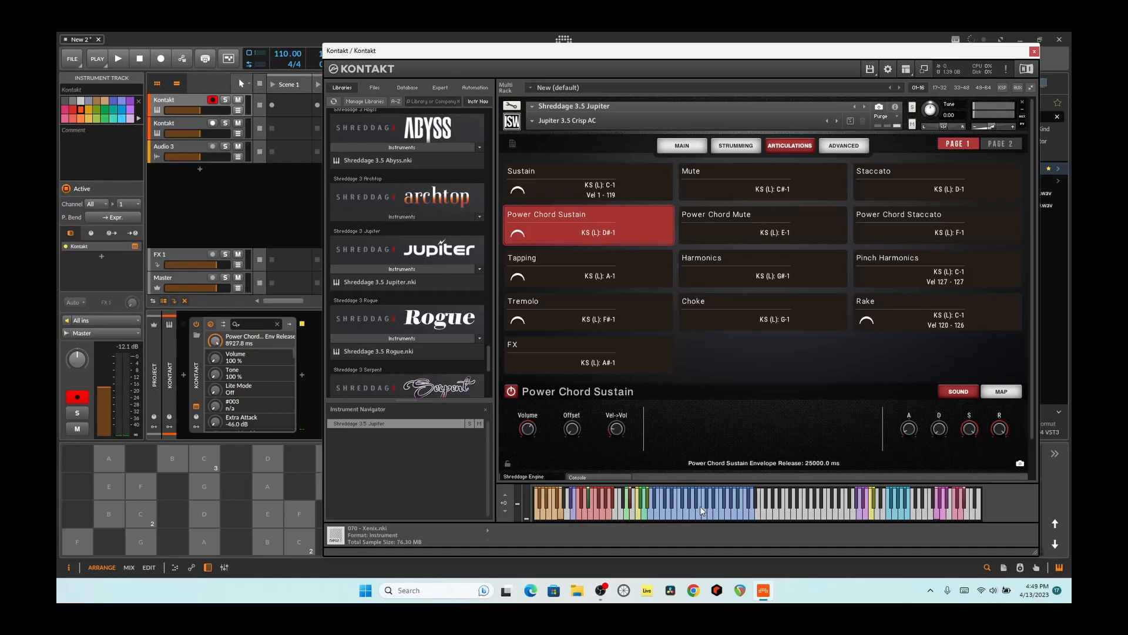
left_click(674, 514)
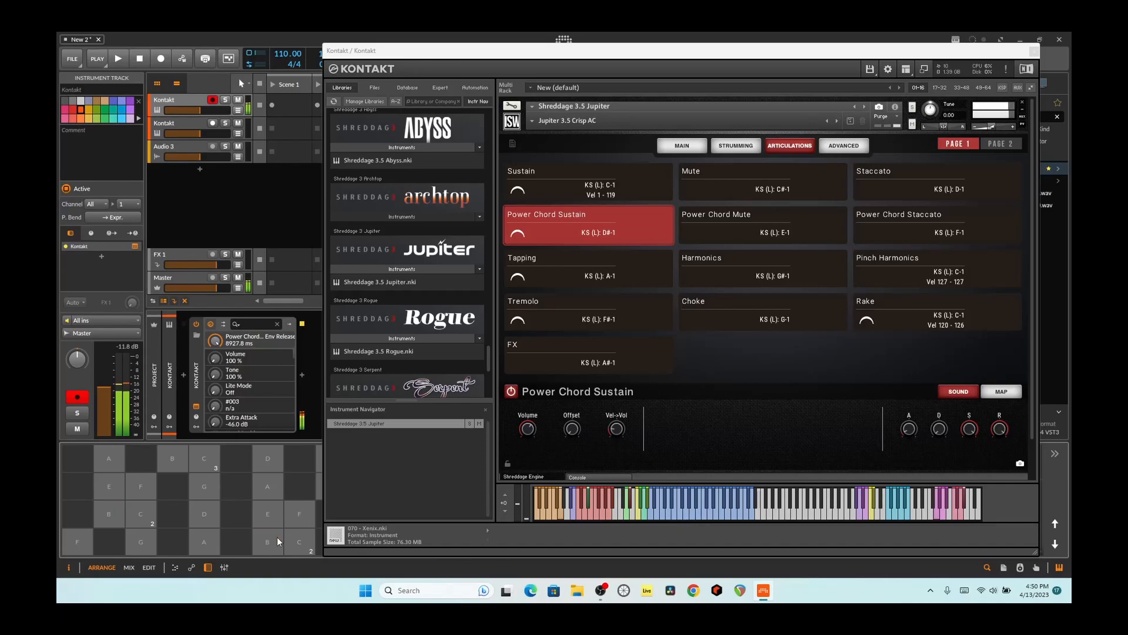
left_click_drag(999, 429, 1005, 367)
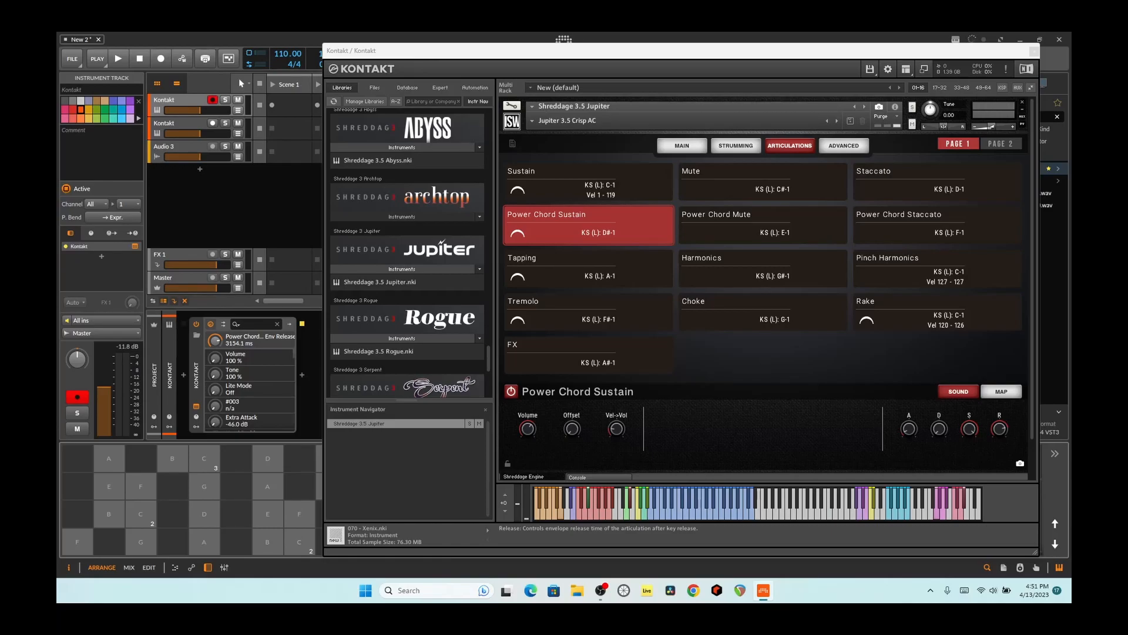
- View the second page of articulations and examine the Pitched Release and Unpitched Release settings
left_click(553, 172)
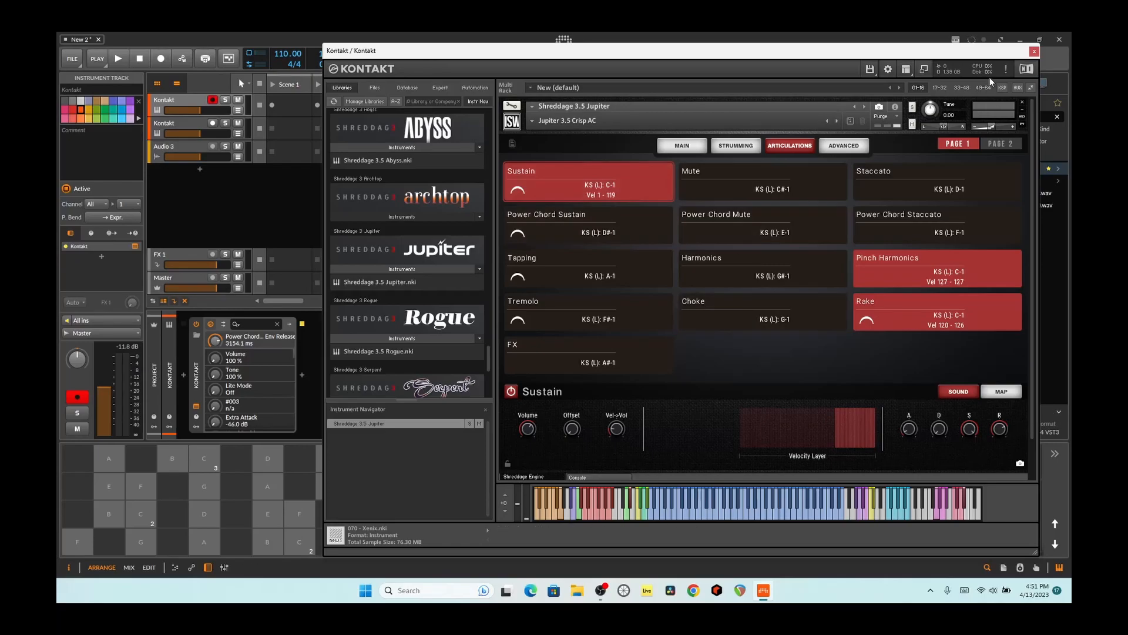
left_click(1010, 144)
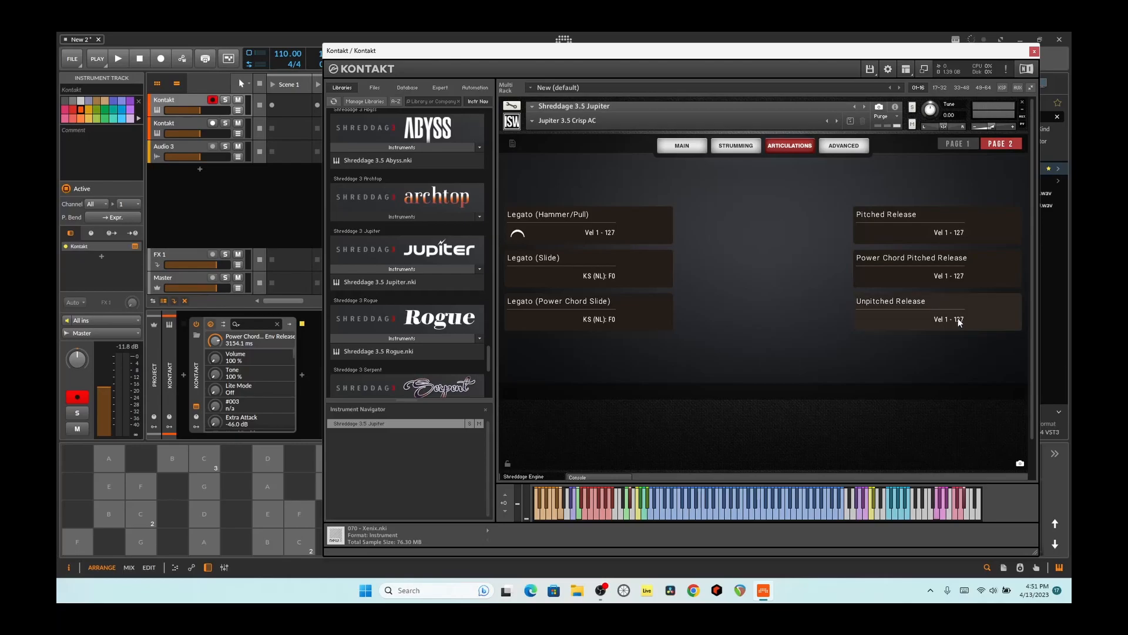
left_click(917, 315)
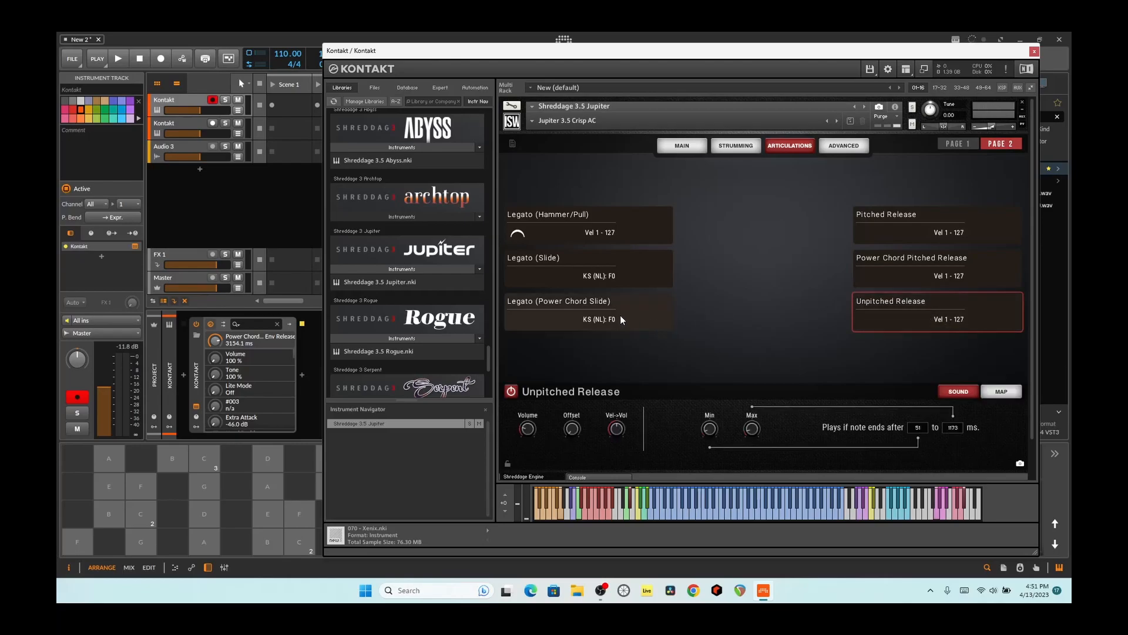
left_click(905, 228)
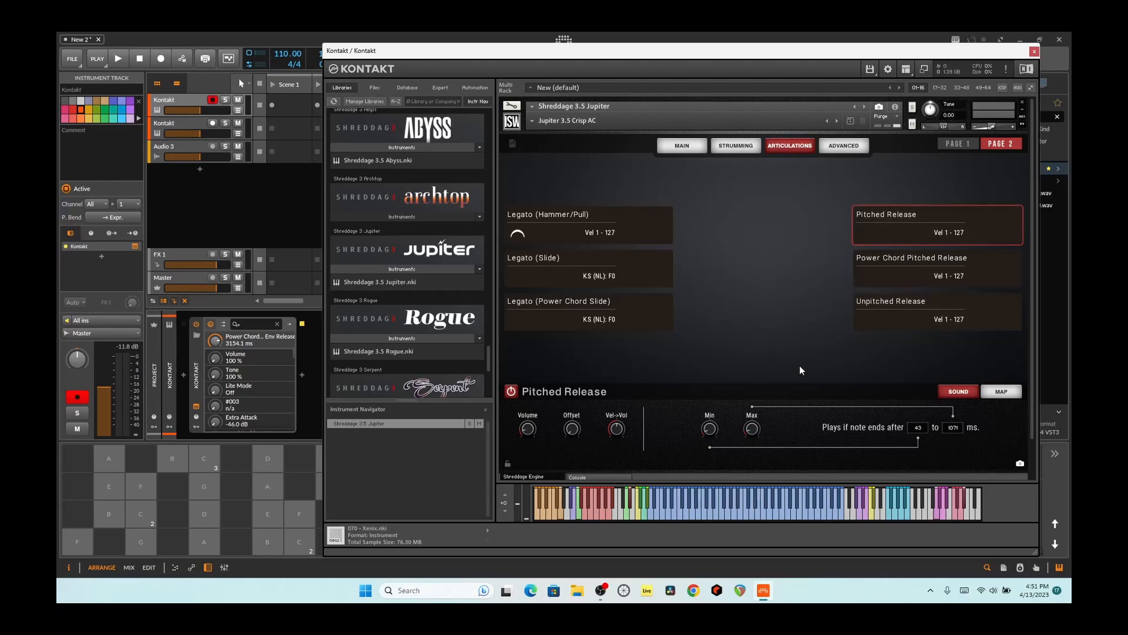
left_click(886, 319)
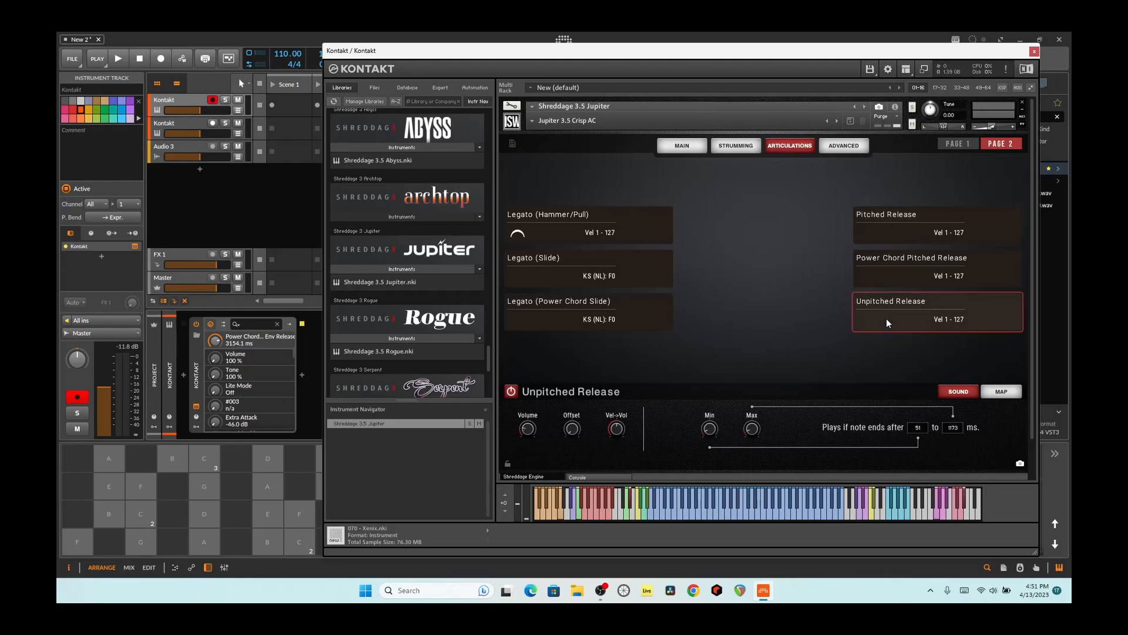
- Compare played notes with the Unpitched Release articulation enabled, disabled and enabled again
left_click(799, 500)
left_click(764, 510)
left_click(732, 512)
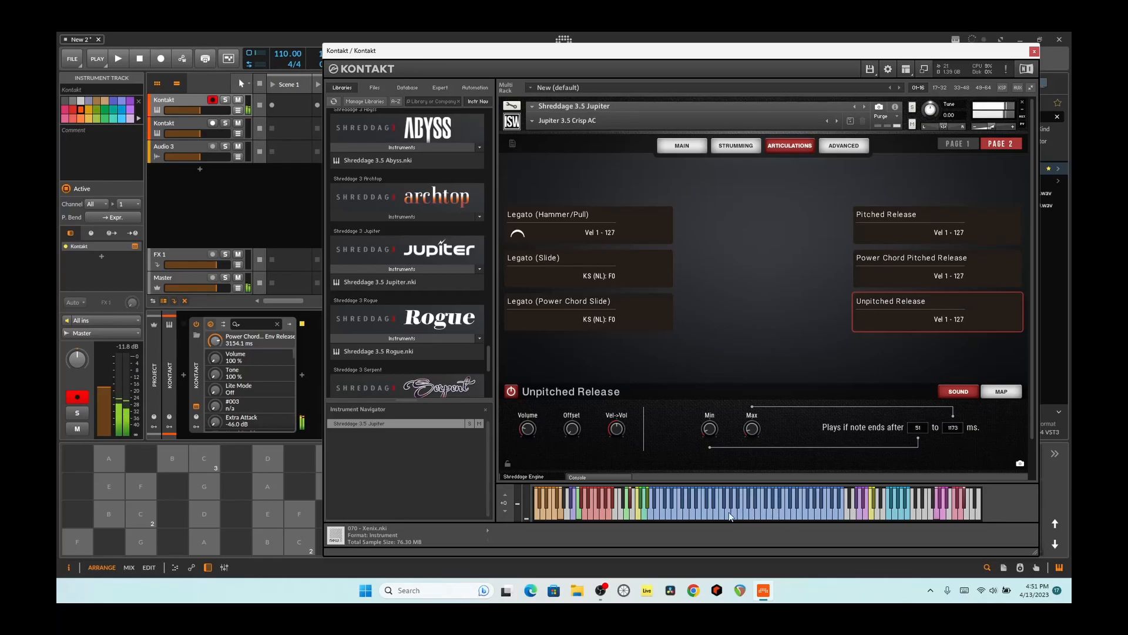
left_click(509, 394)
left_click(760, 511)
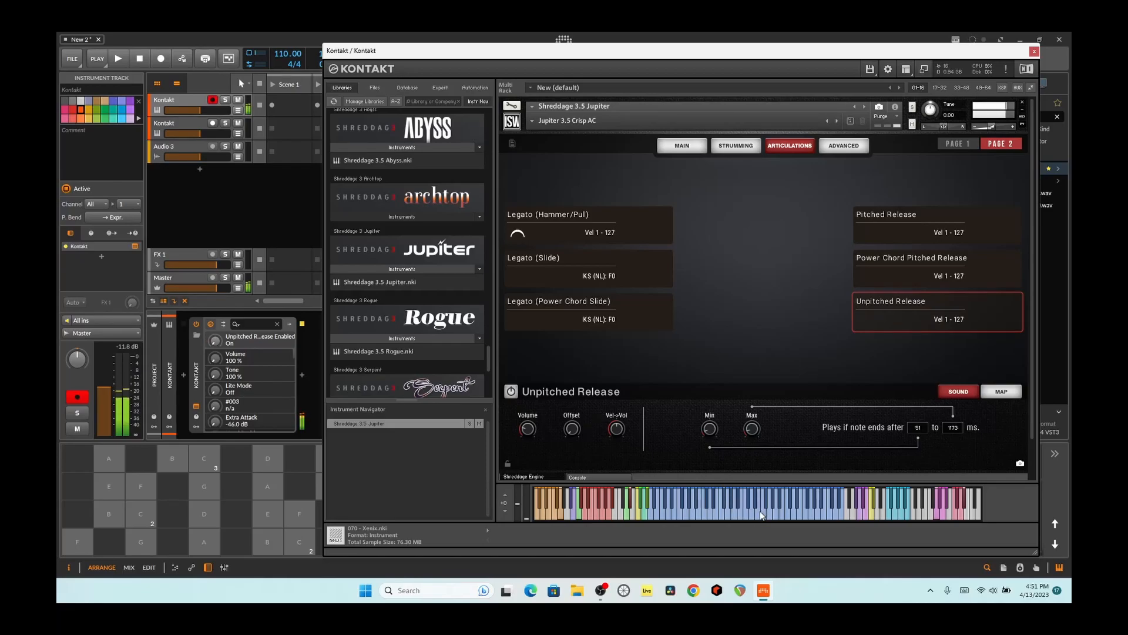
left_click(510, 393)
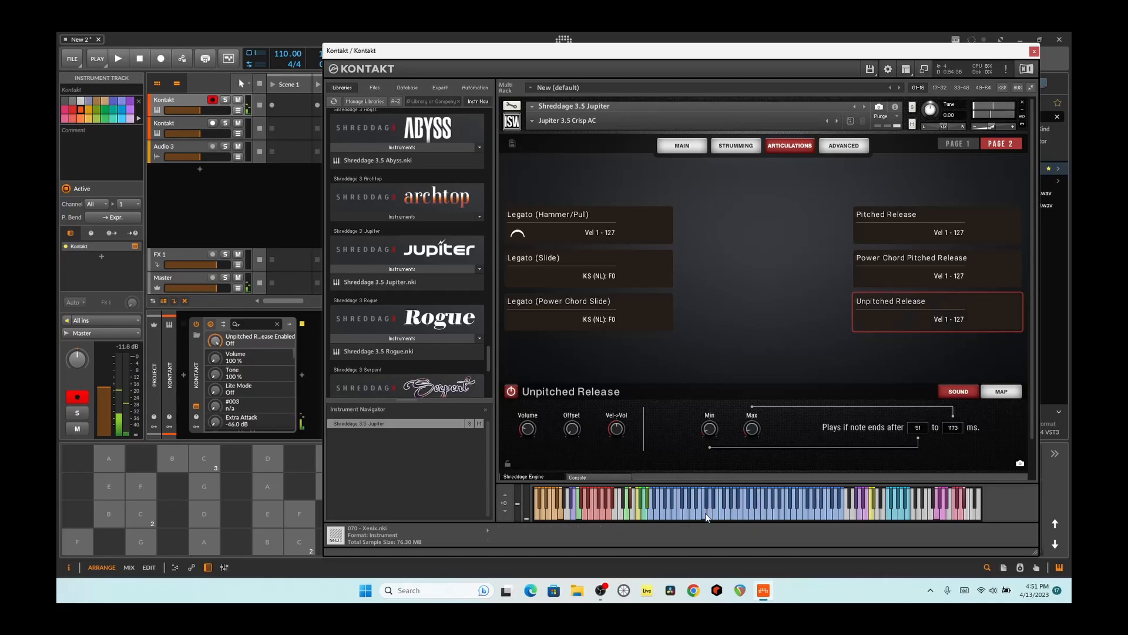
left_click(727, 509)
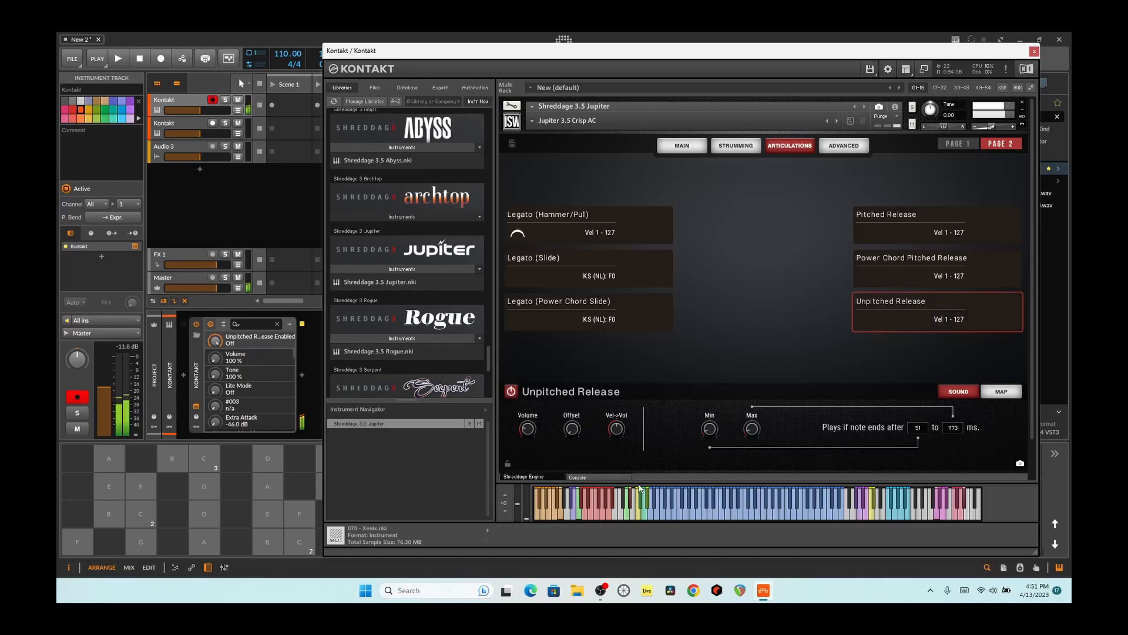
- Raise the Unpitched Release articulation's maximum note time to about 5500 ms and audition it
left_click_drag(753, 429, 748, 383)
left_click(767, 499)
left_click(758, 499)
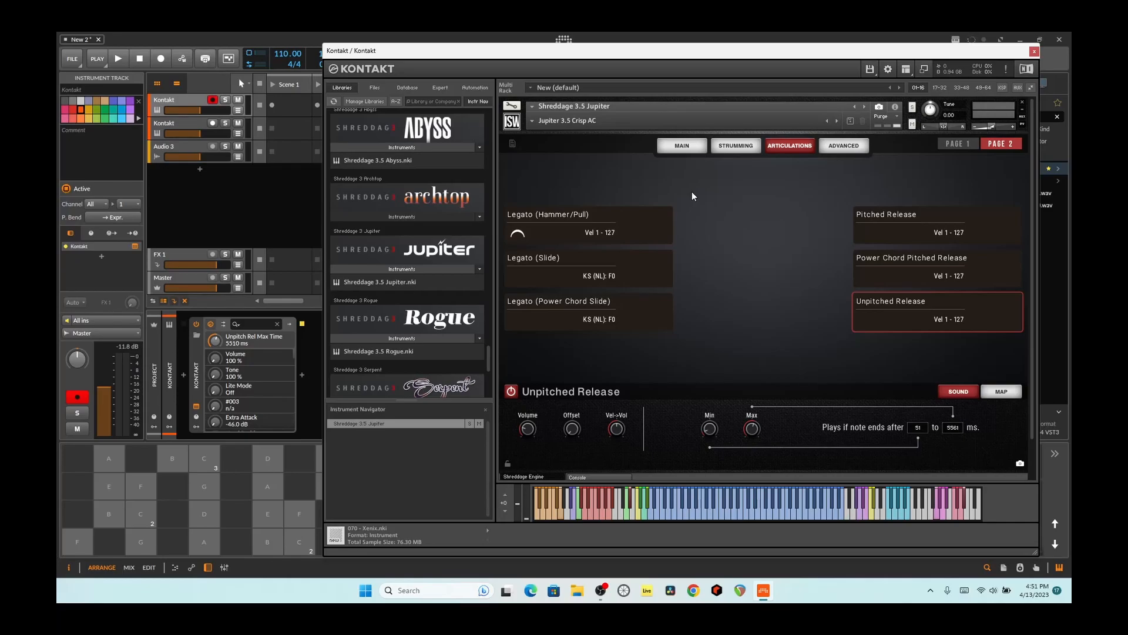
- View the strumming settings and the advanced settings with the release behavior options
left_click(716, 146)
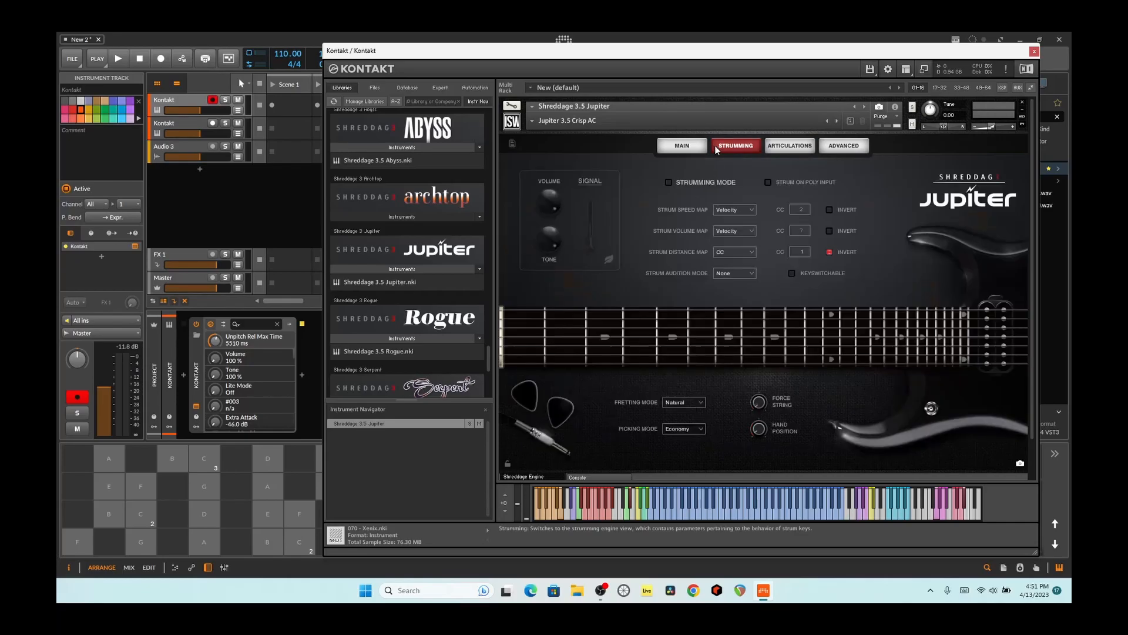
left_click(846, 145)
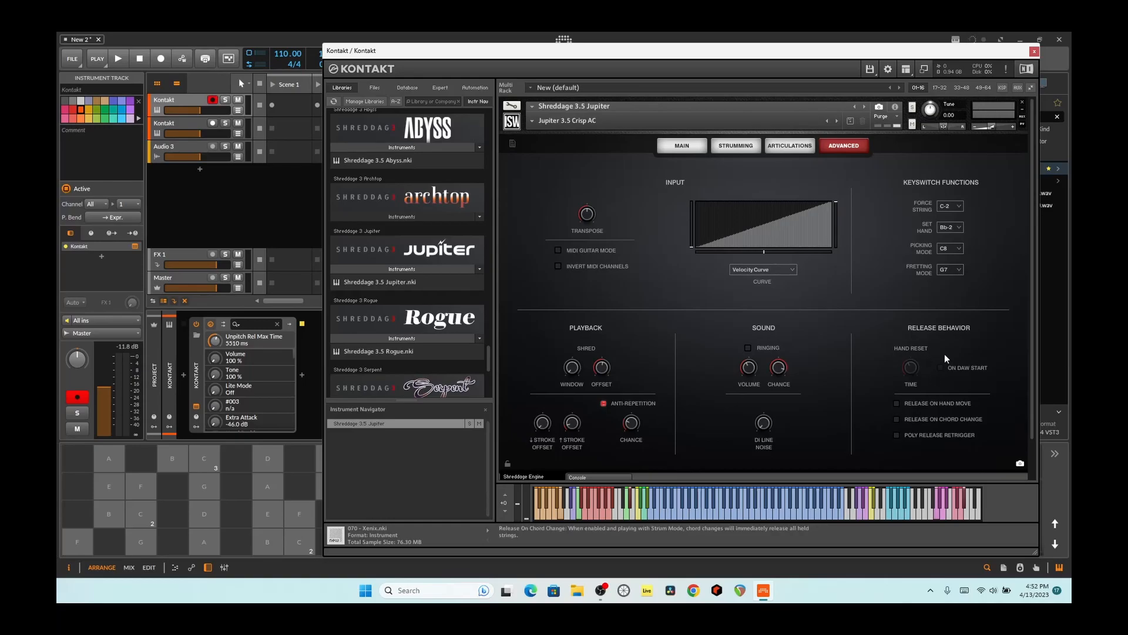
- Set the Jupiter guitar's performance style to Rhythm and audition it with several notes
left_click(670, 147)
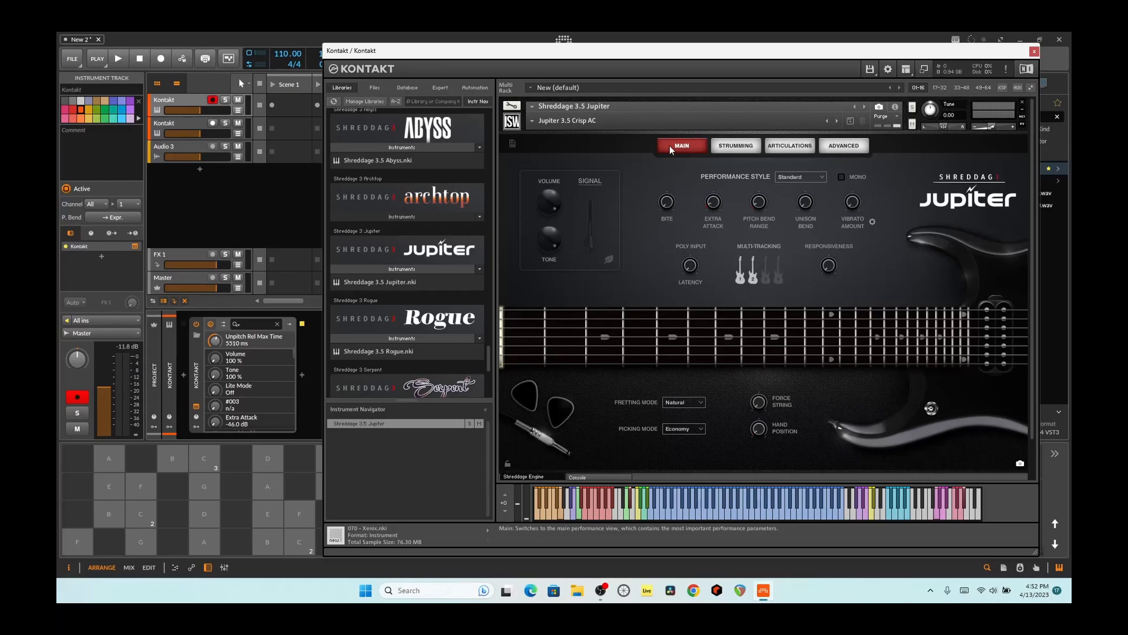
left_click(800, 176)
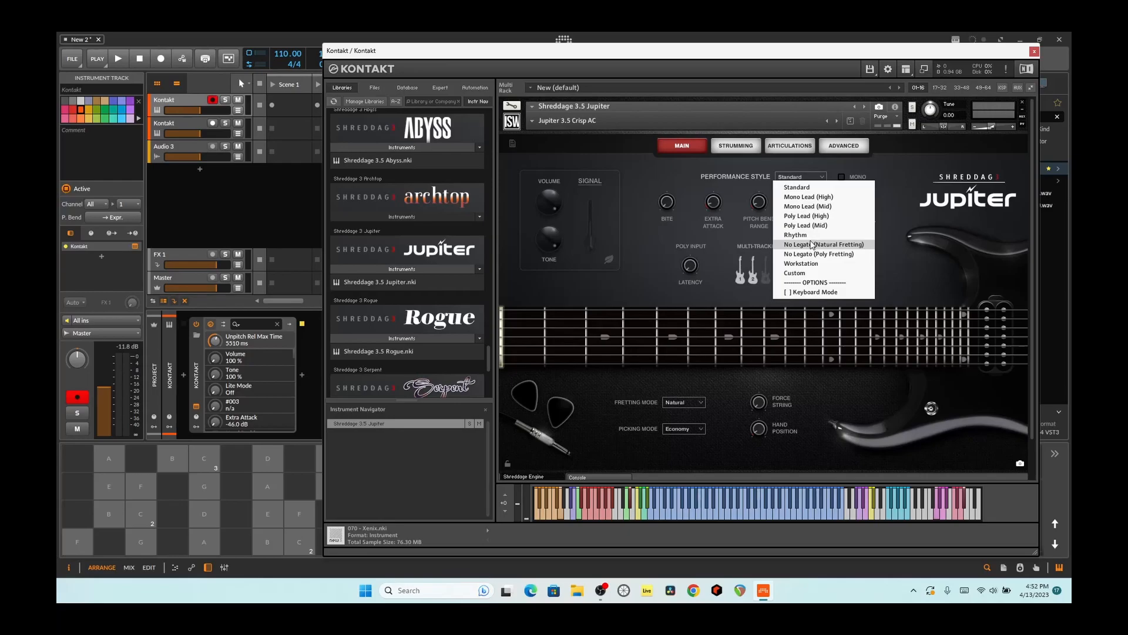
left_click(810, 236)
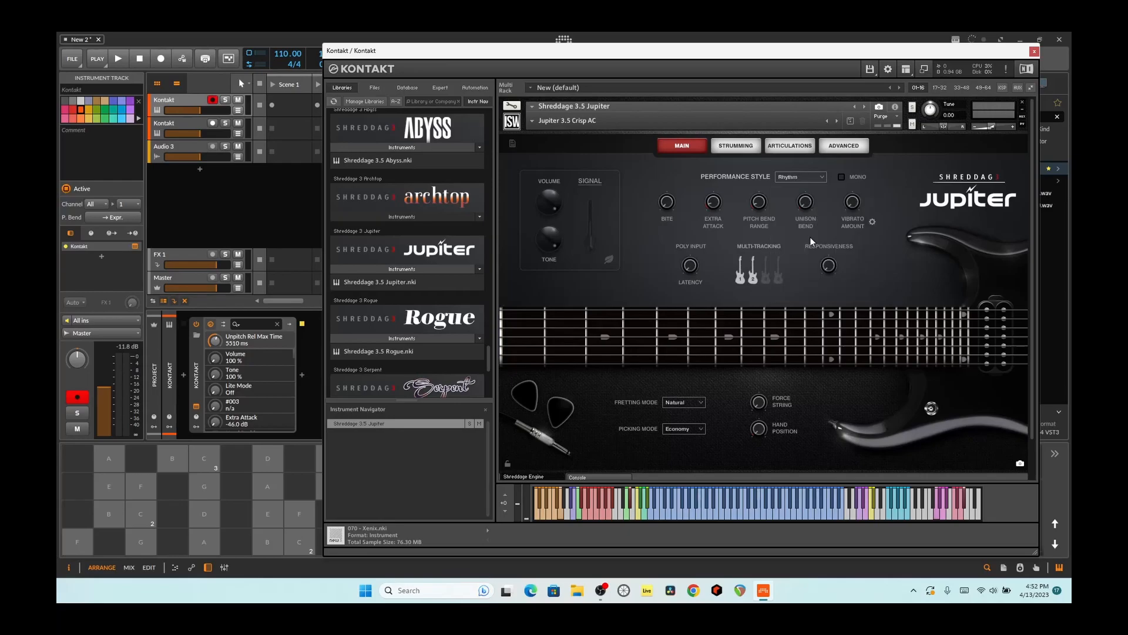
left_click(686, 515)
left_click(682, 515)
left_click(691, 513)
left_click(690, 511)
left_click(703, 510)
left_click(709, 512)
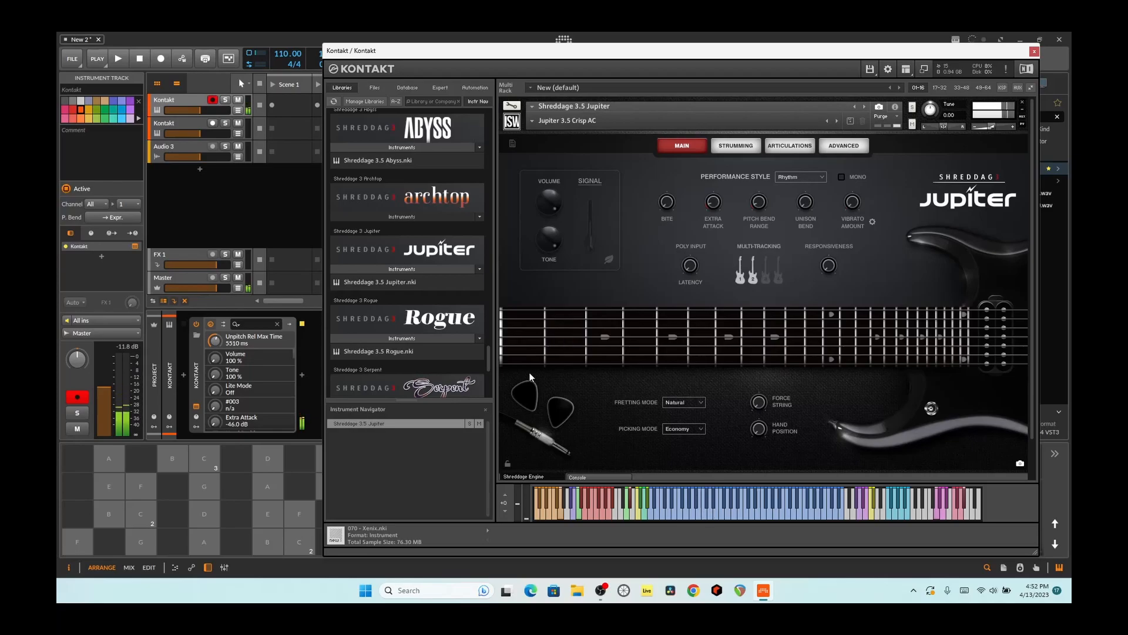
- Try the Mono Lead (Mid) performance style, and settle on Workstation for the Jupiter guitar
left_click(814, 178)
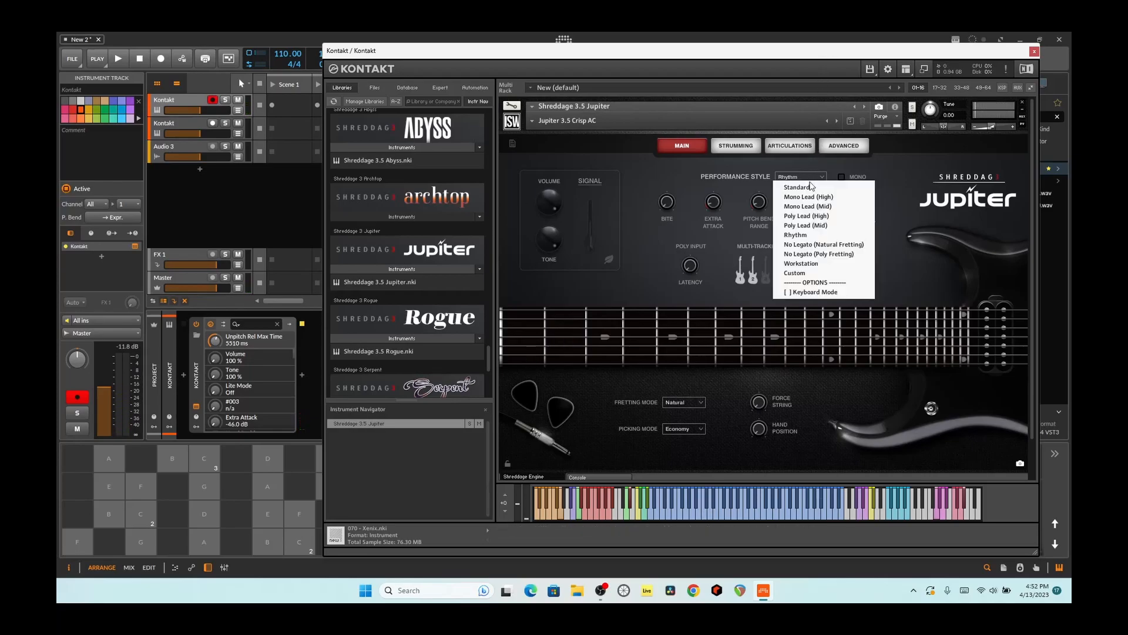
left_click(814, 206)
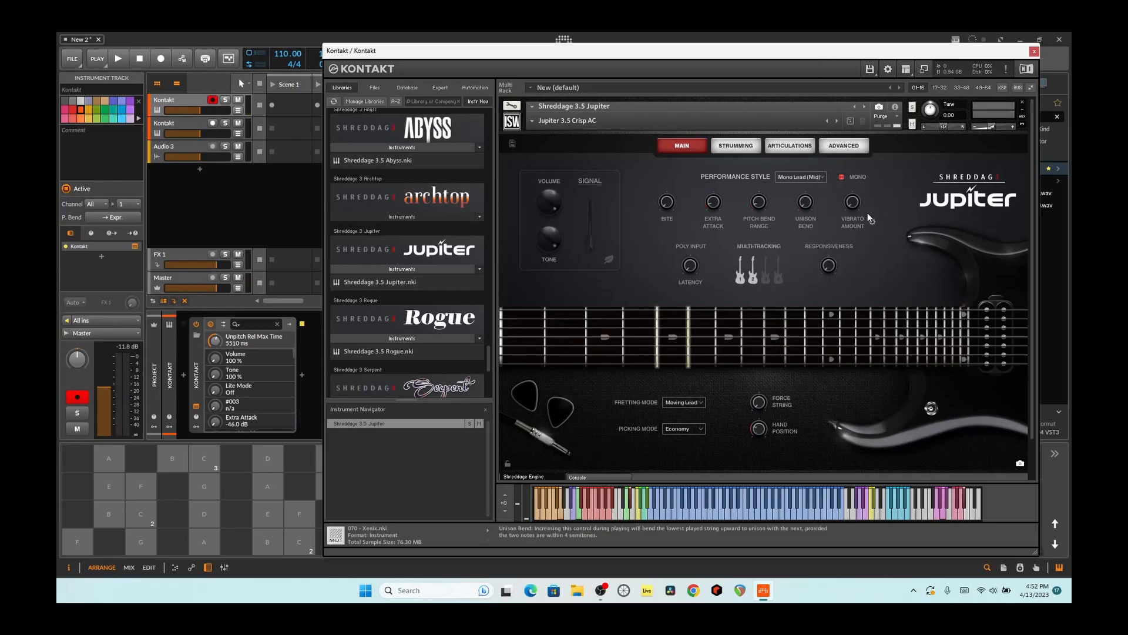
left_click(800, 177)
left_click(807, 264)
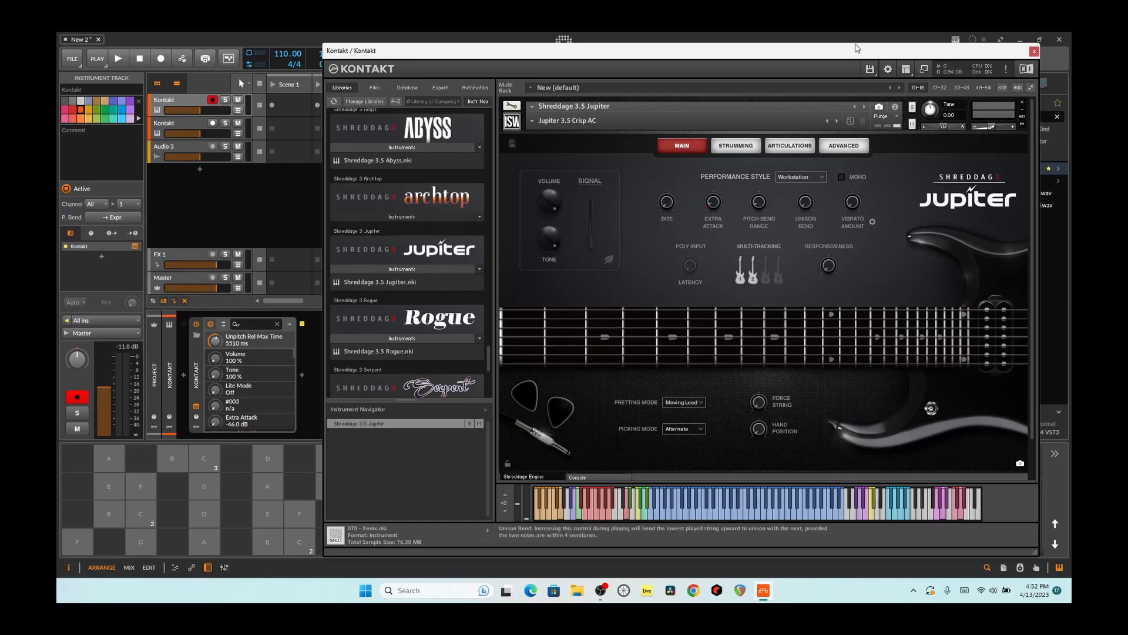
- Close the Jupiter instrument, open the second Kontakt track's Shreddage 3.5 Abyss and play a test note
left_click(1034, 51)
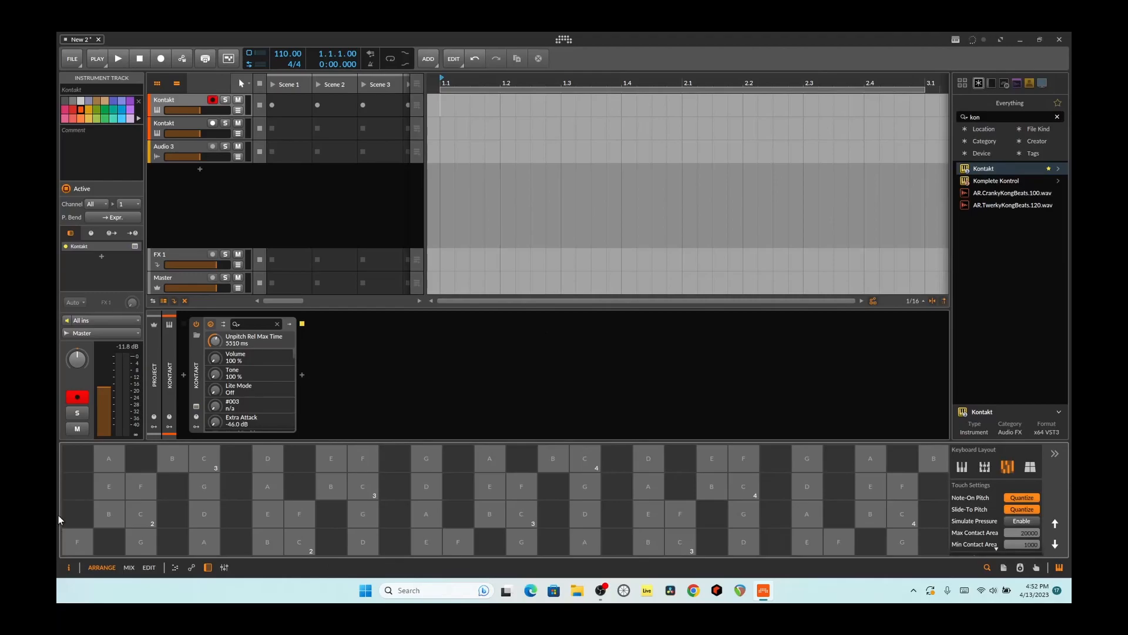
left_click(172, 127)
left_click(196, 406)
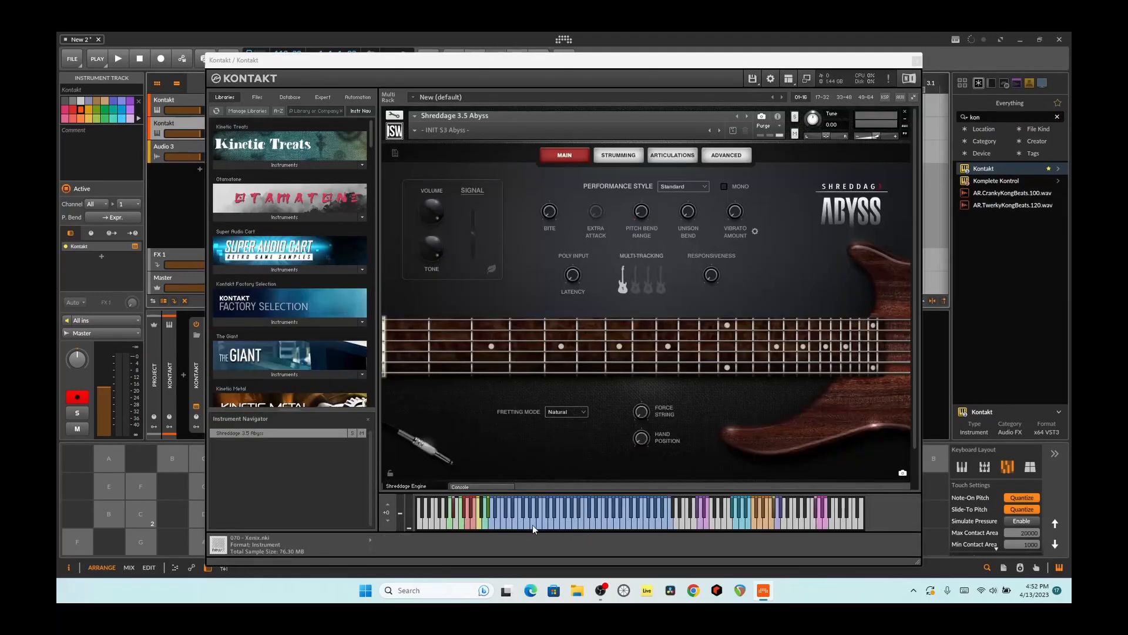
left_click(527, 521)
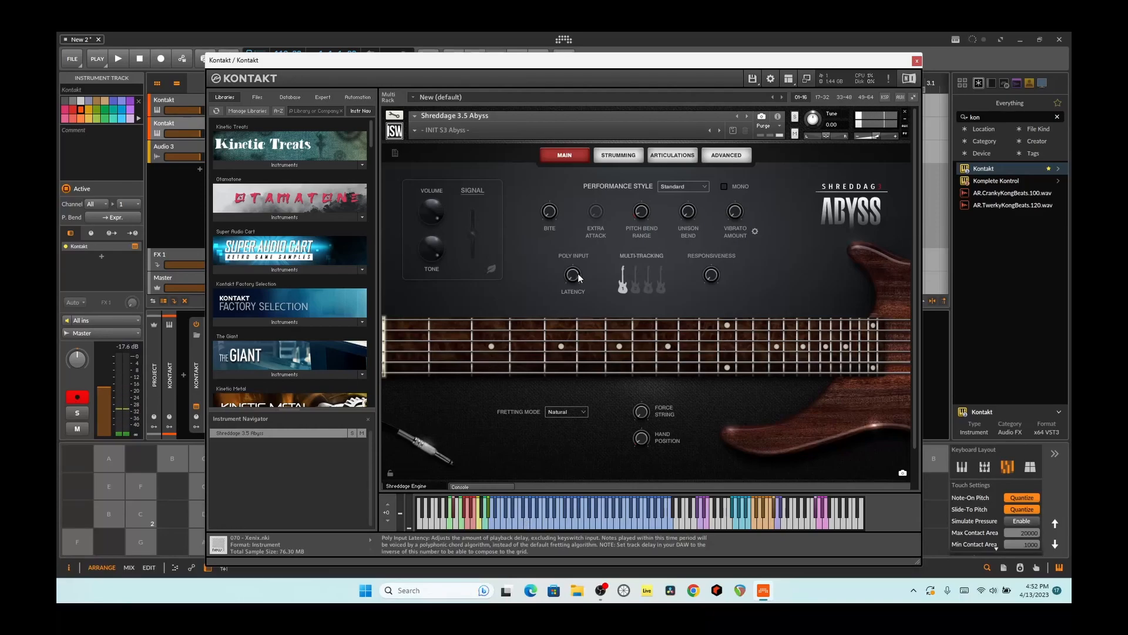
- Set the Abyss Sustain articulation's envelope release to about 3750 ms and audition notes across the range
left_click(663, 156)
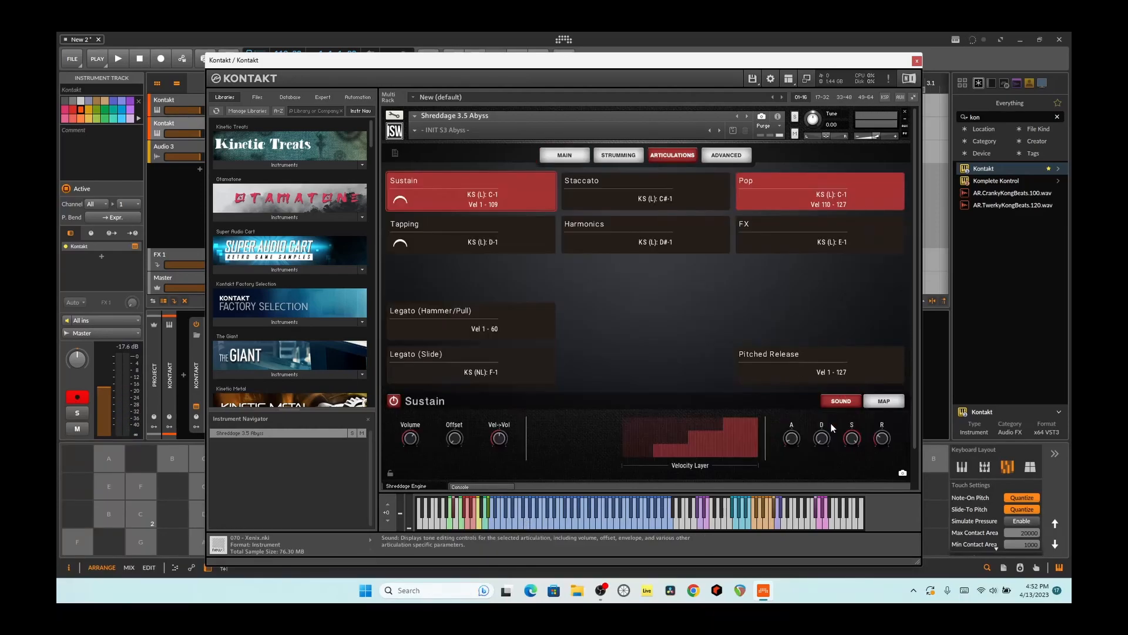
left_click_drag(887, 440, 876, 393)
left_click(507, 521)
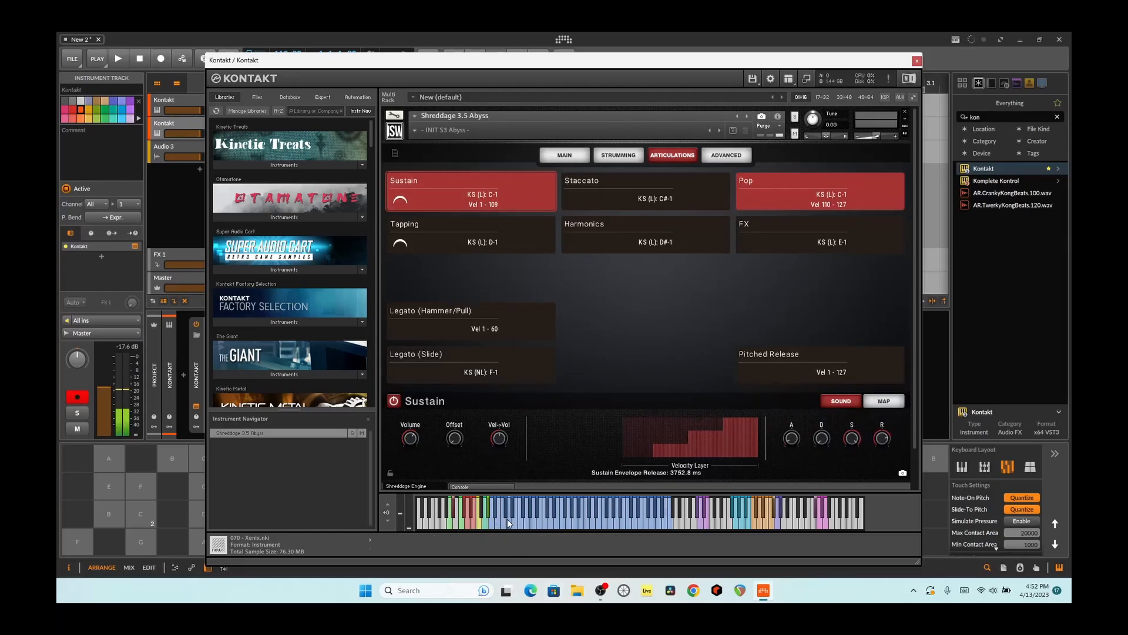
left_click(557, 523)
left_click(542, 523)
left_click(516, 524)
left_click(504, 527)
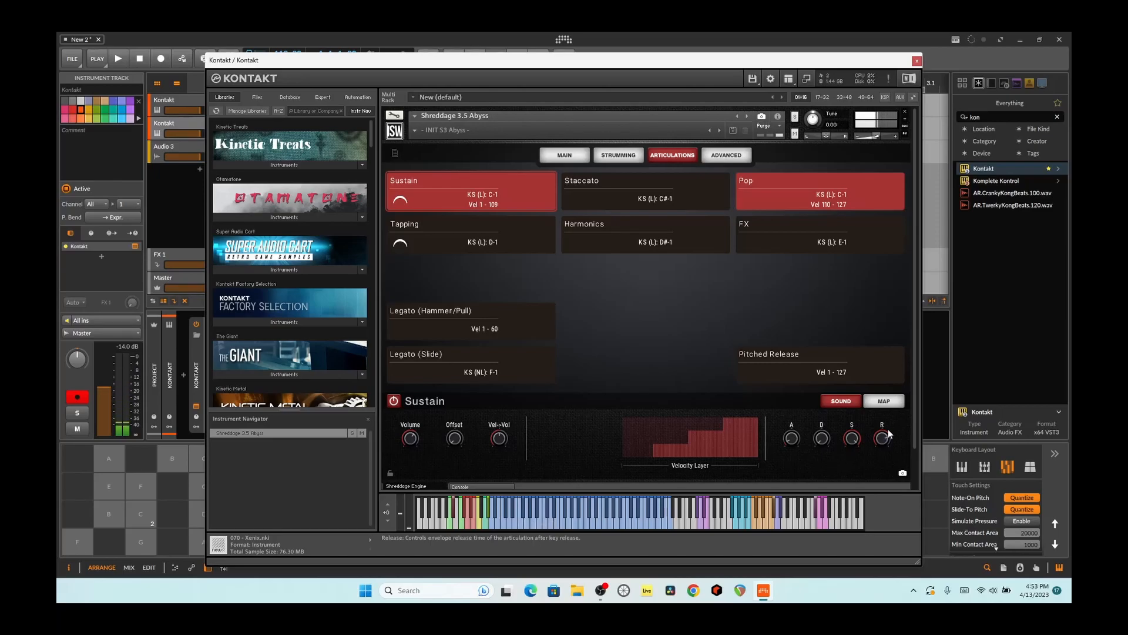
- Set the Sustain articulation's envelope release to 30 ms and audition it with repeated notes
mouse_move(883, 441)
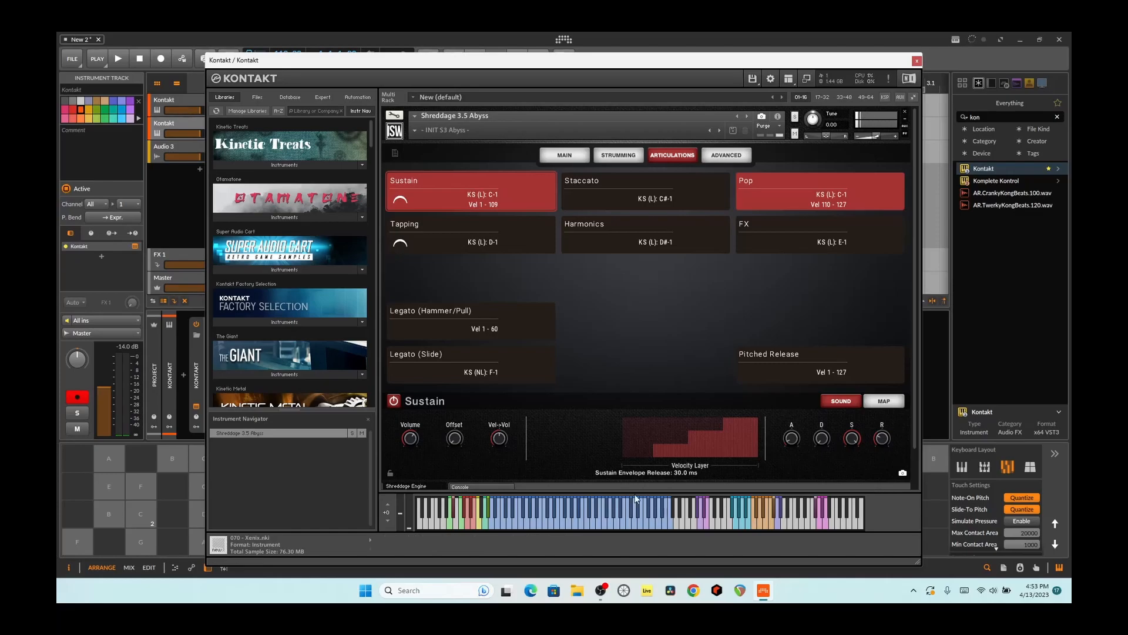
left_click(541, 527)
left_click(542, 527)
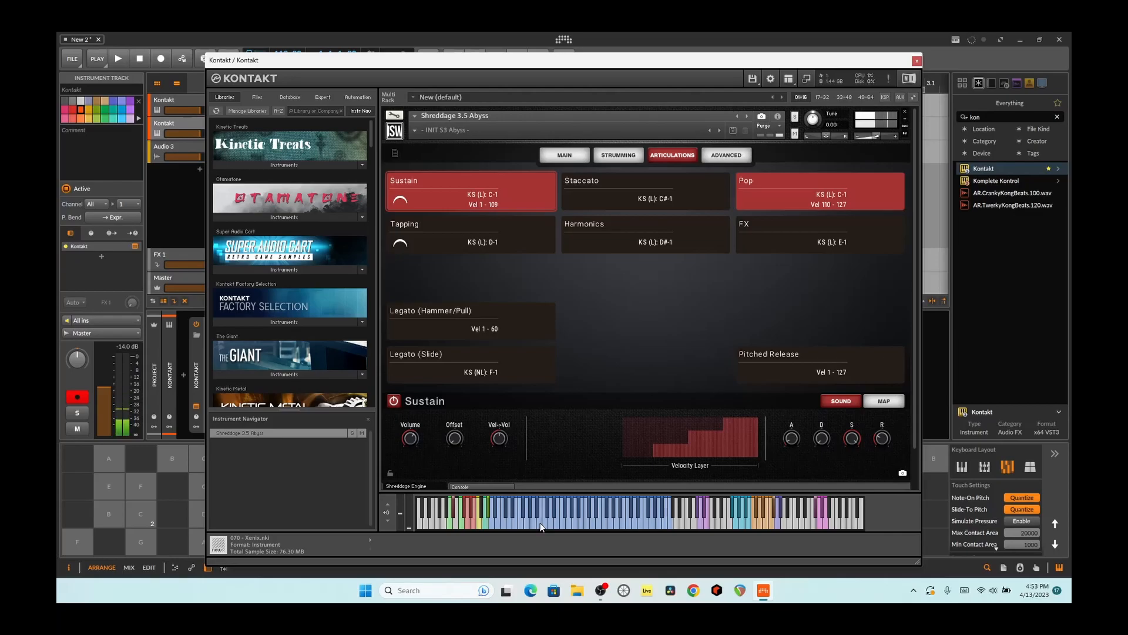
left_click(541, 528)
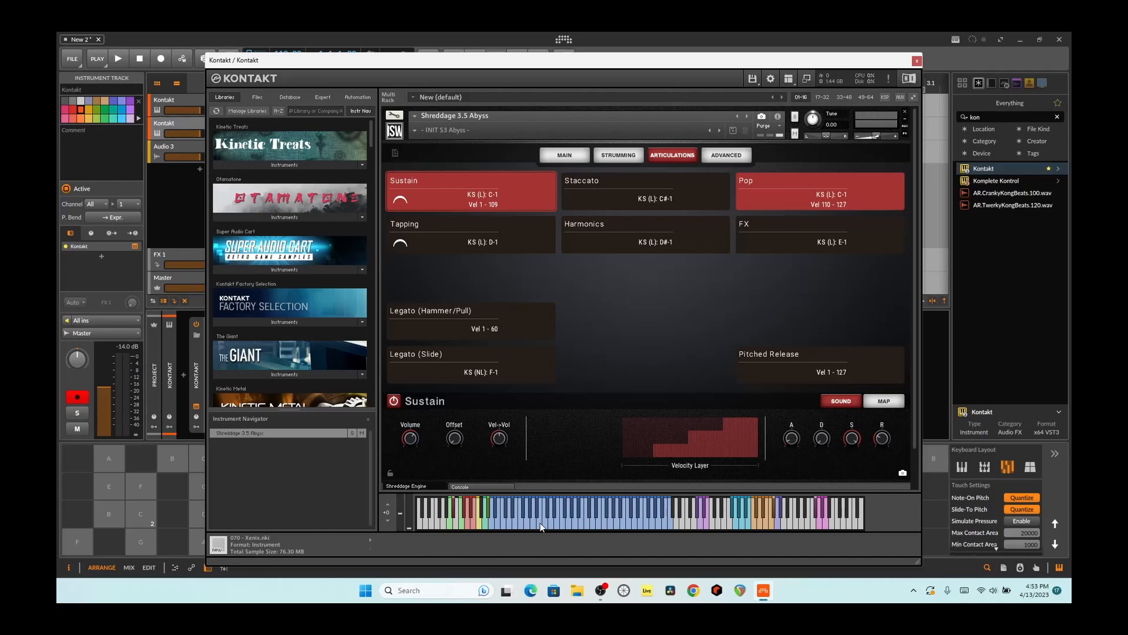
left_click(541, 527)
left_click(541, 527)
left_click(541, 527)
left_click(541, 527)
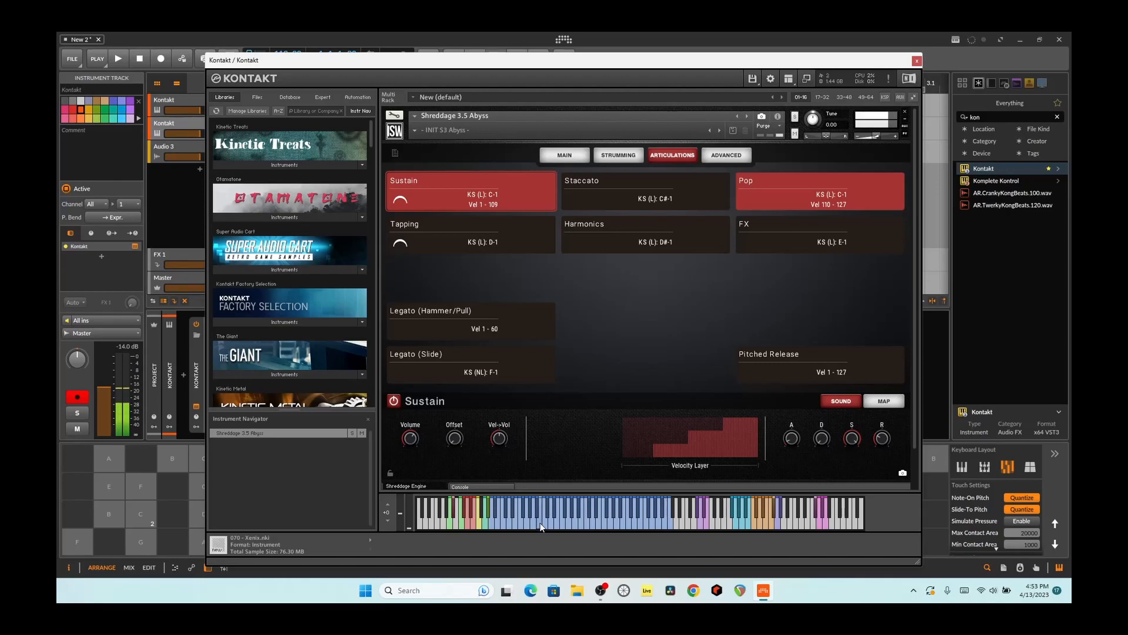
left_click(526, 524)
- Raise the Sustain articulation's envelope release to about 884 ms and audition high and low notes
left_click_drag(887, 441, 877, 404)
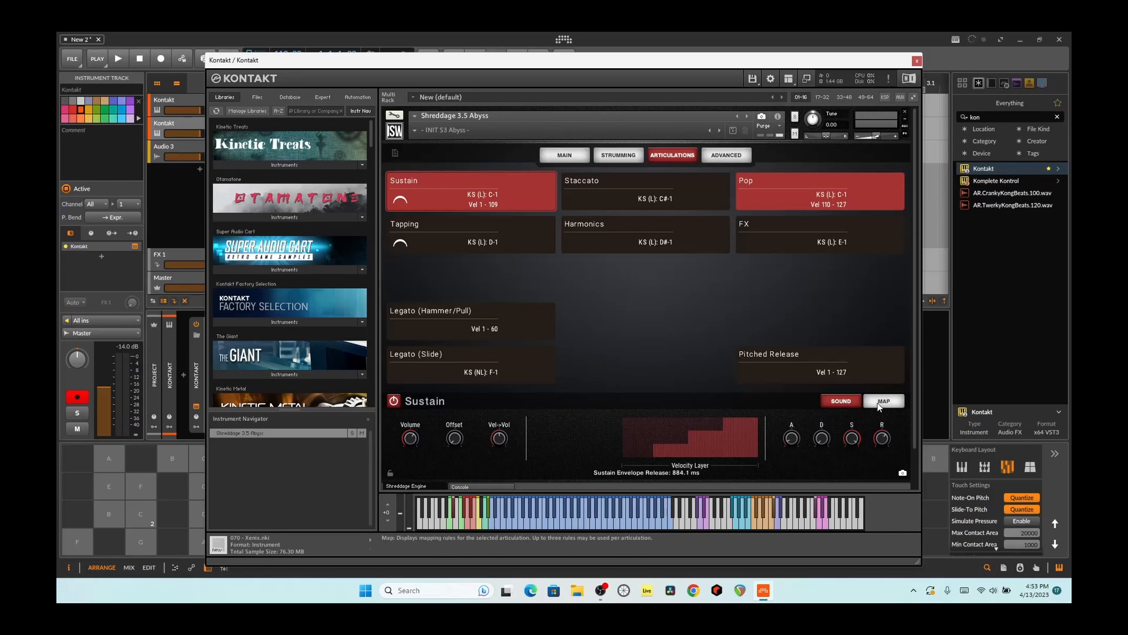
left_click(567, 514)
left_click(578, 524)
left_click(541, 527)
left_click(521, 525)
left_click(500, 525)
left_click(500, 525)
left_click(504, 524)
left_click(523, 523)
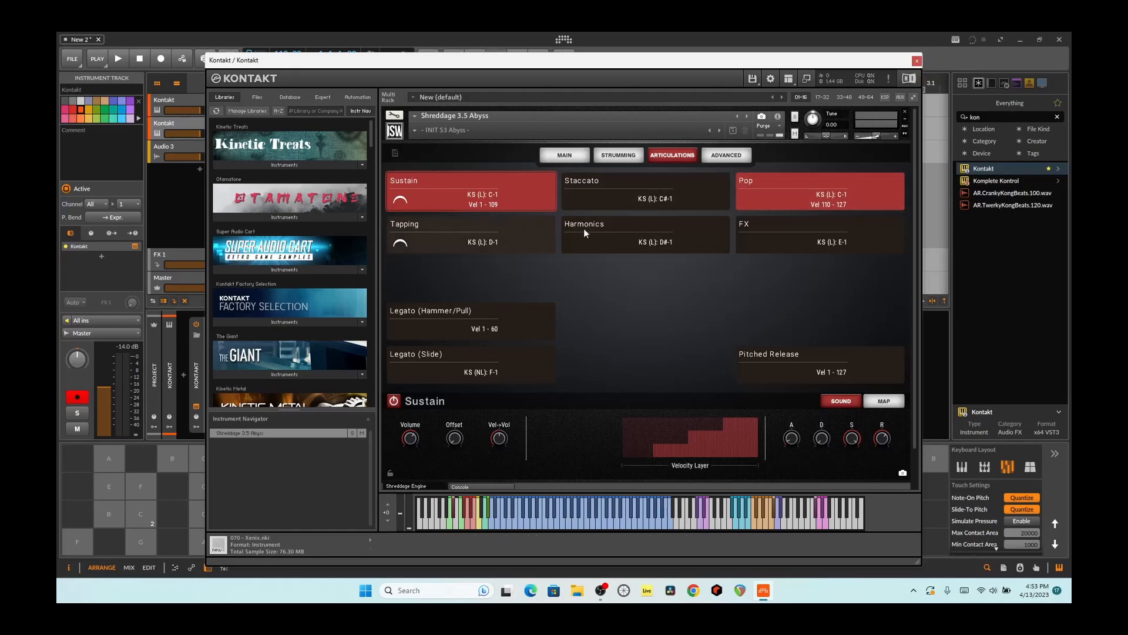
- Select the Tapping articulation and view the bass's performance style options without choosing one
left_click(482, 222)
left_click(564, 154)
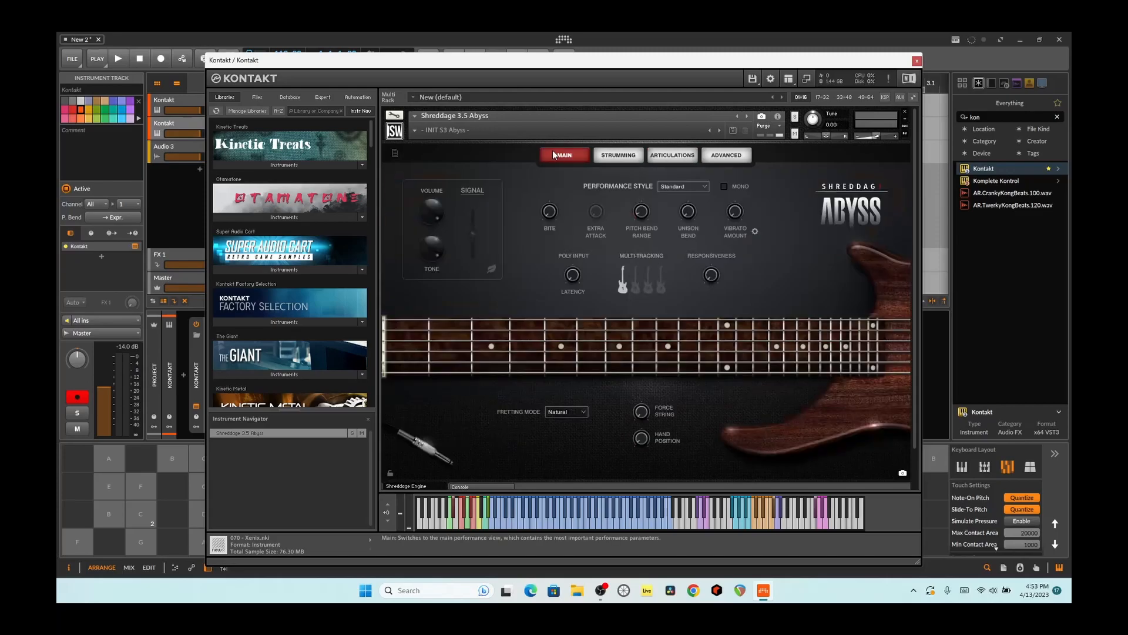
left_click(681, 186)
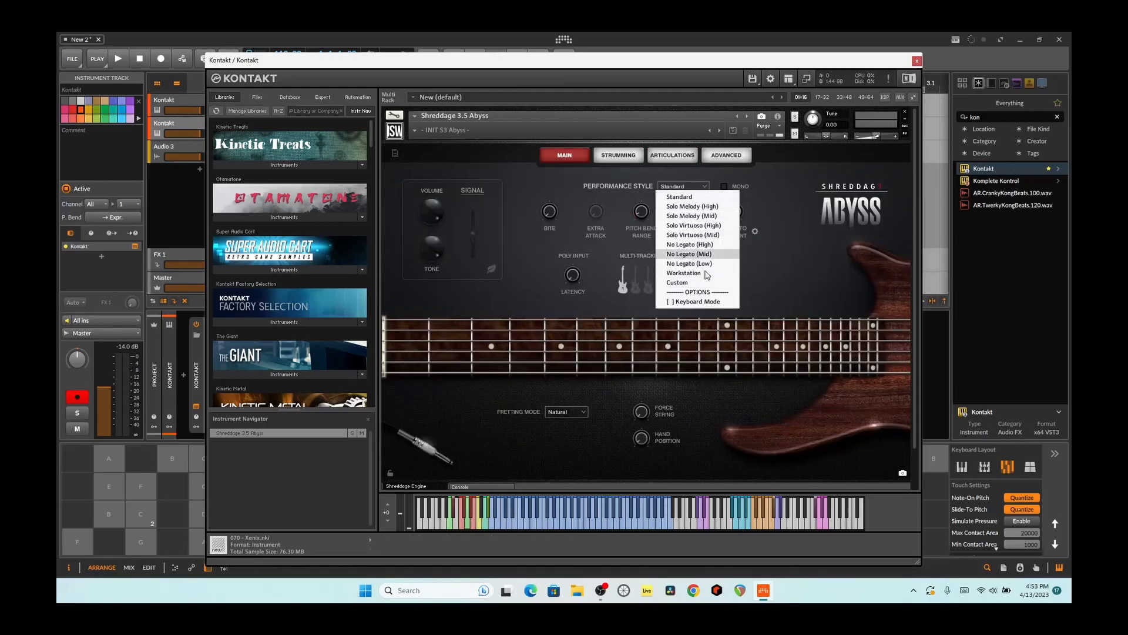
left_click(776, 268)
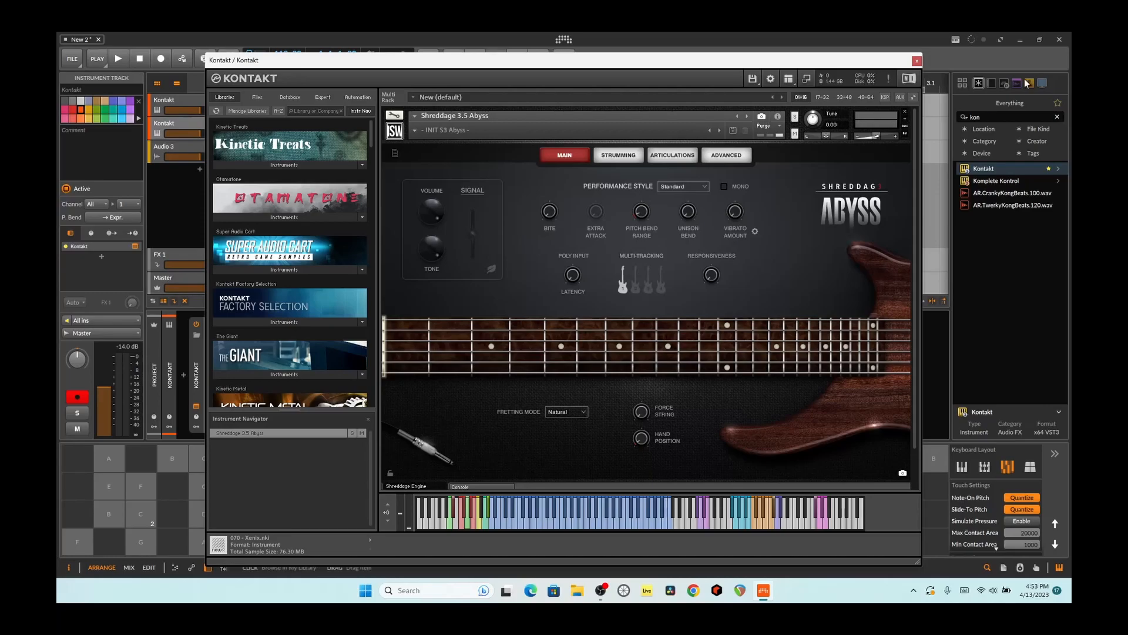
- Browse the library list down to the other Shreddage instruments
scroll(340, 301, "down", 20)
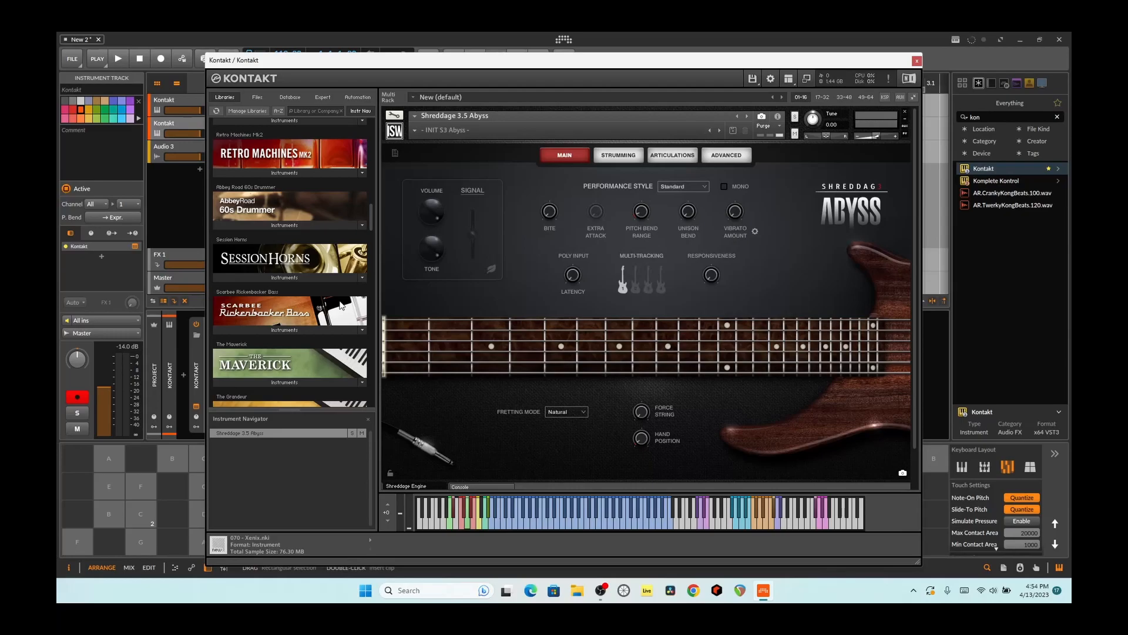
scroll(228, 326, "down", 4)
scroll(228, 330, "down", 18)
scroll(228, 331, "down", 8)
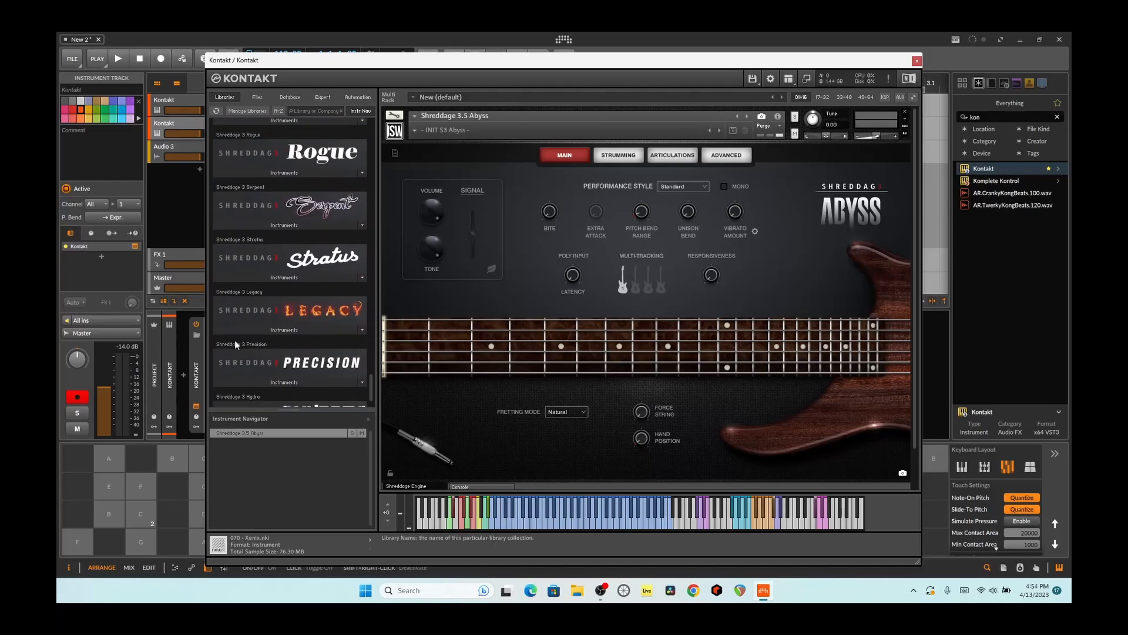
- Set the Tapping articulation's envelope release to about 82 ms
left_click(670, 155)
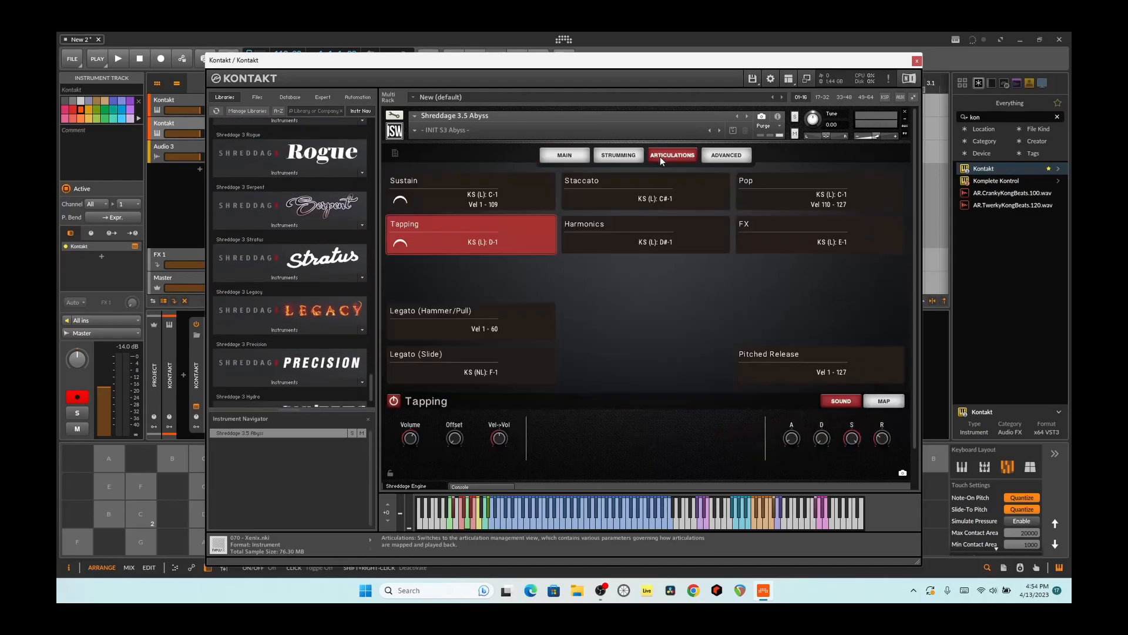
left_click_drag(887, 441, 887, 435)
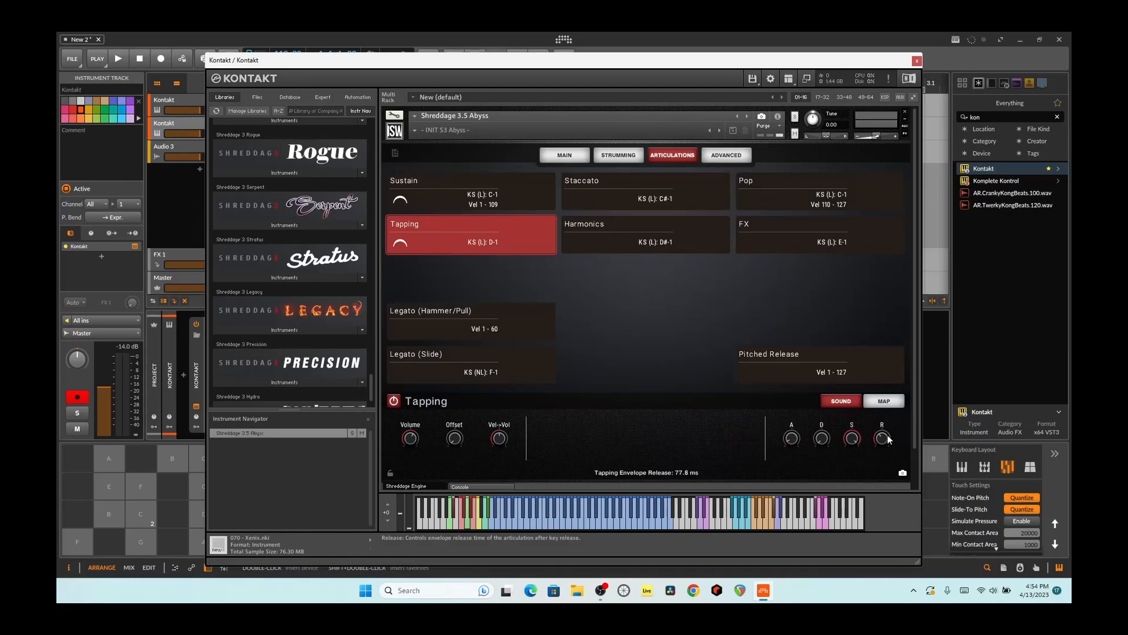
- Select the Sustain articulation again and audition it with several notes
left_click(473, 198)
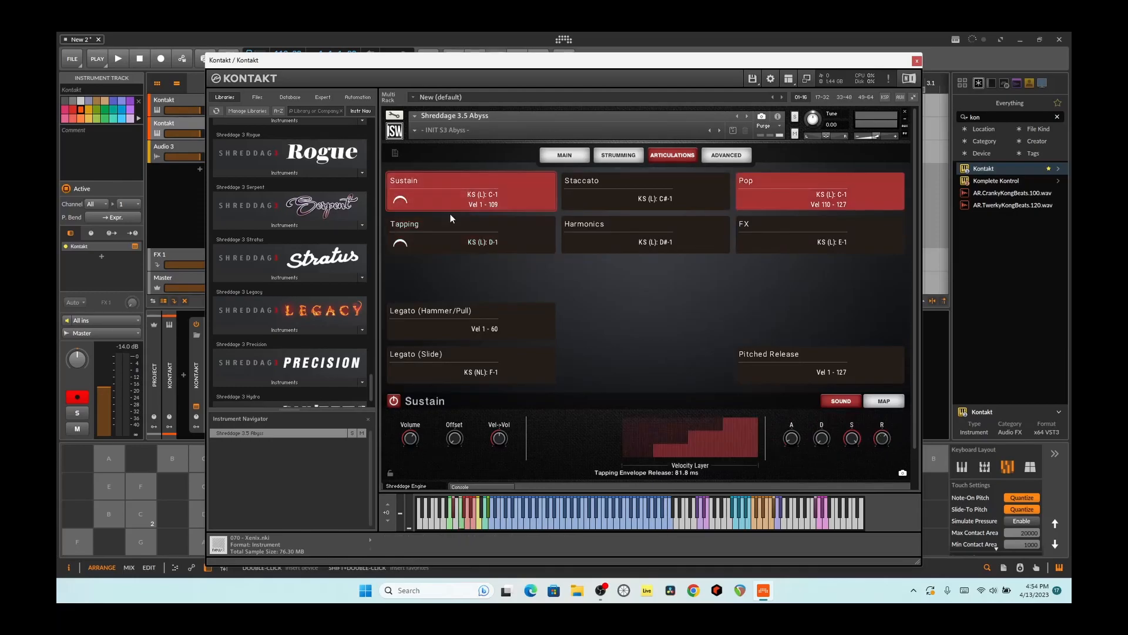
left_click(563, 524)
left_click(609, 523)
left_click(576, 523)
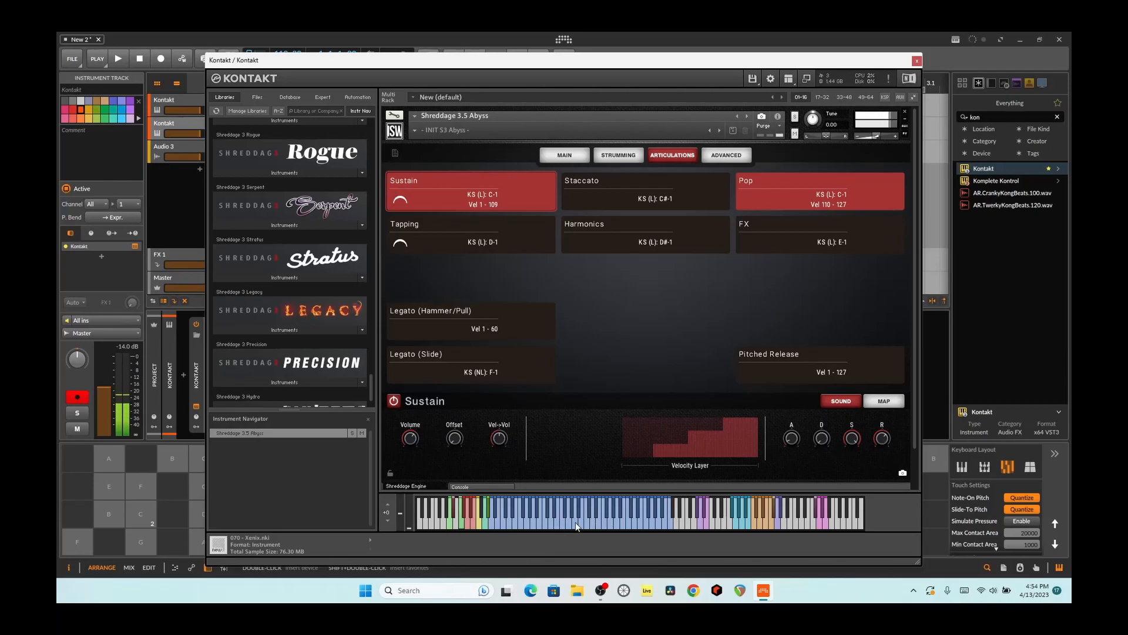
left_click(524, 525)
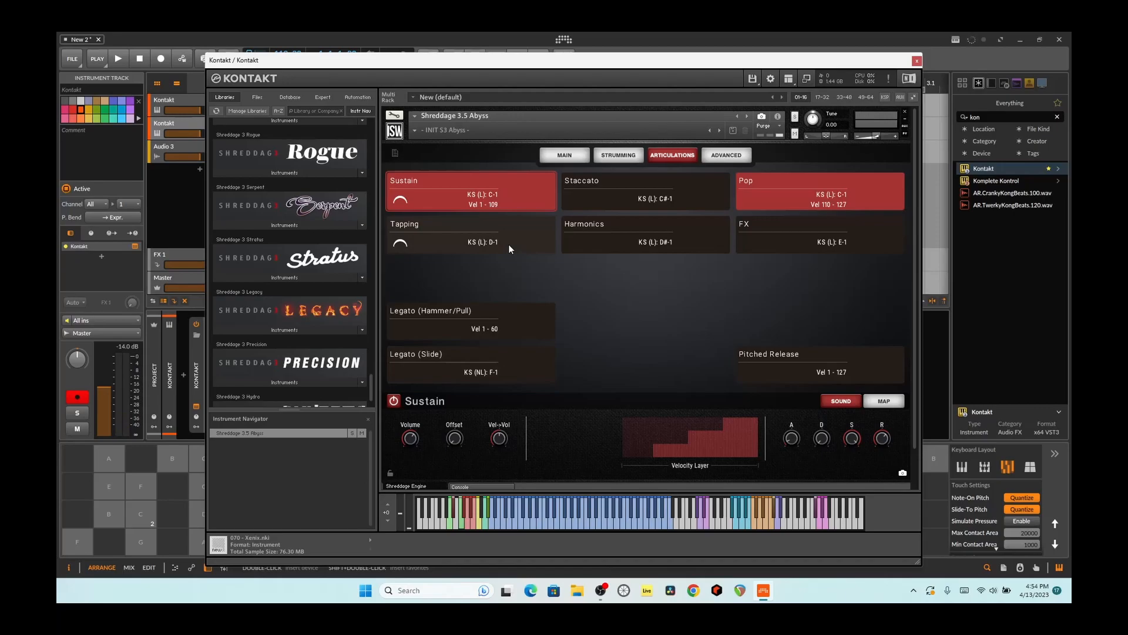
- Select the Staccato articulation and audition it with a descending run of notes
left_click(564, 186)
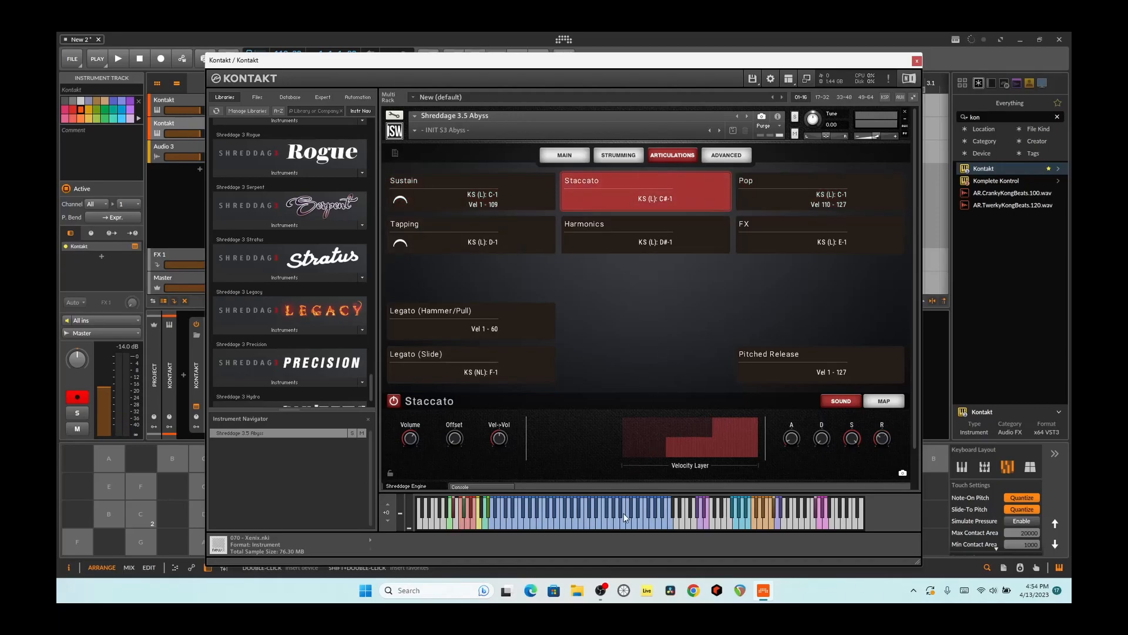
left_click(582, 526)
left_click(570, 524)
left_click(560, 524)
left_click(544, 524)
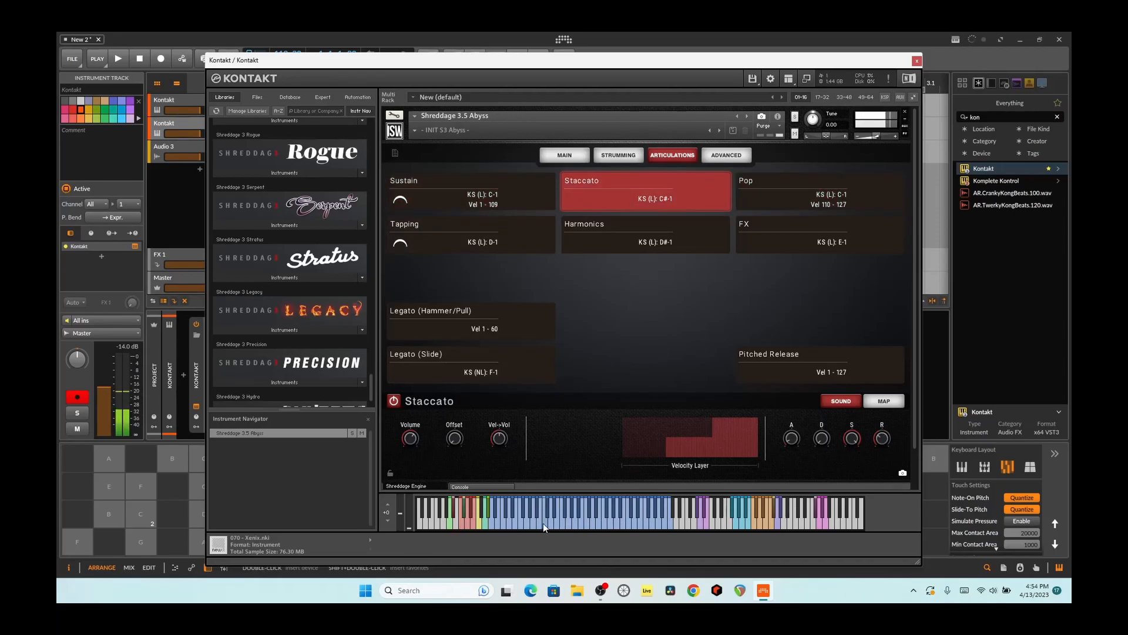
left_click(531, 526)
- Play a low riff on the on-screen note grid with the Staccato articulation active
left_click(110, 515)
left_click(142, 542)
left_click(141, 514)
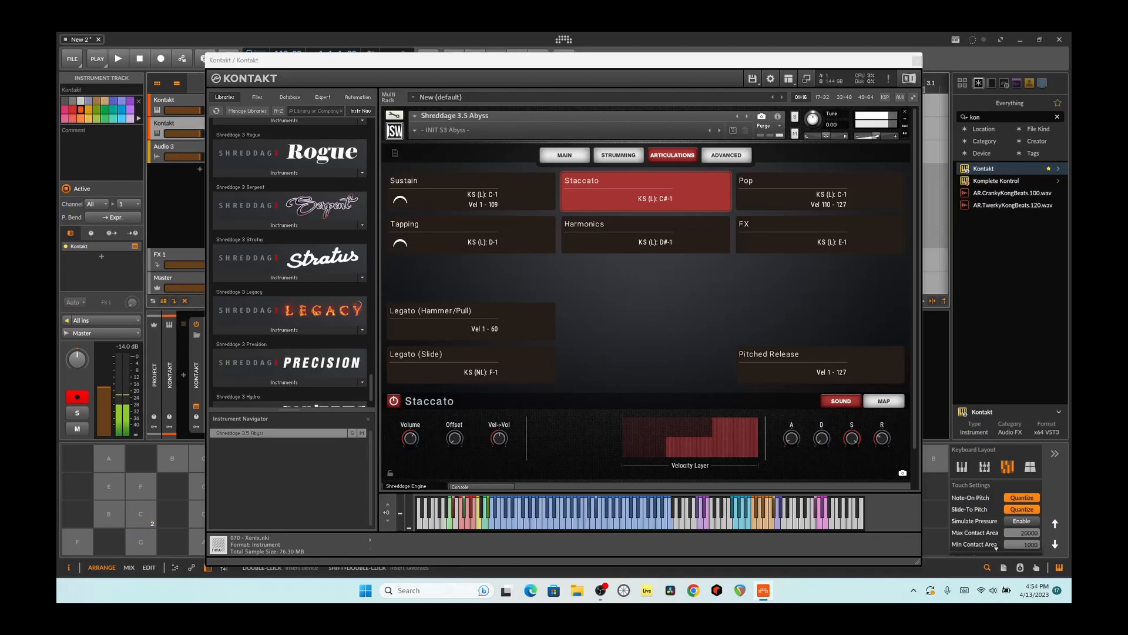
left_click(78, 486)
left_click(109, 486)
left_click(142, 541)
left_click(141, 515)
left_click(110, 486)
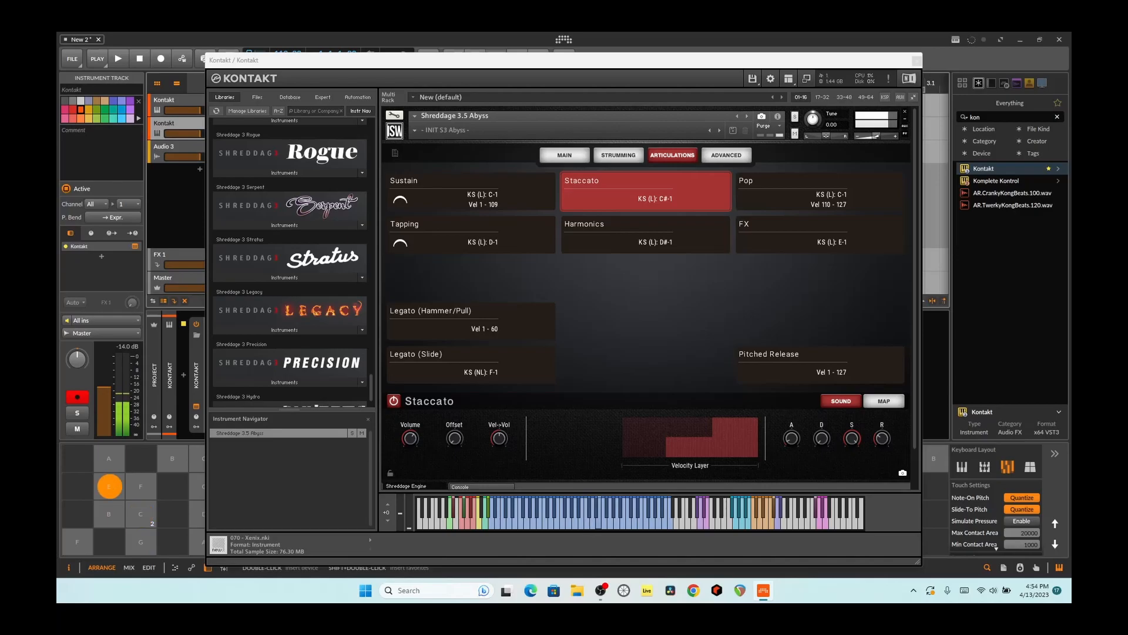
- Close the Shreddage 3.5 Abyss instrument window and open the project's file commands
left_click(917, 60)
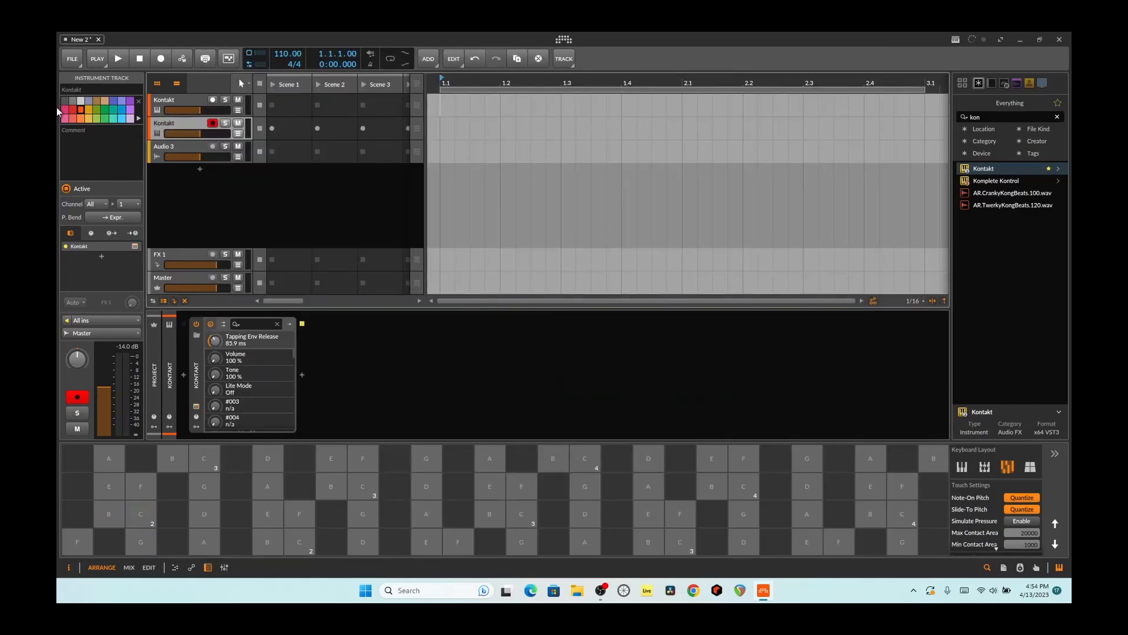
left_click(80, 63)
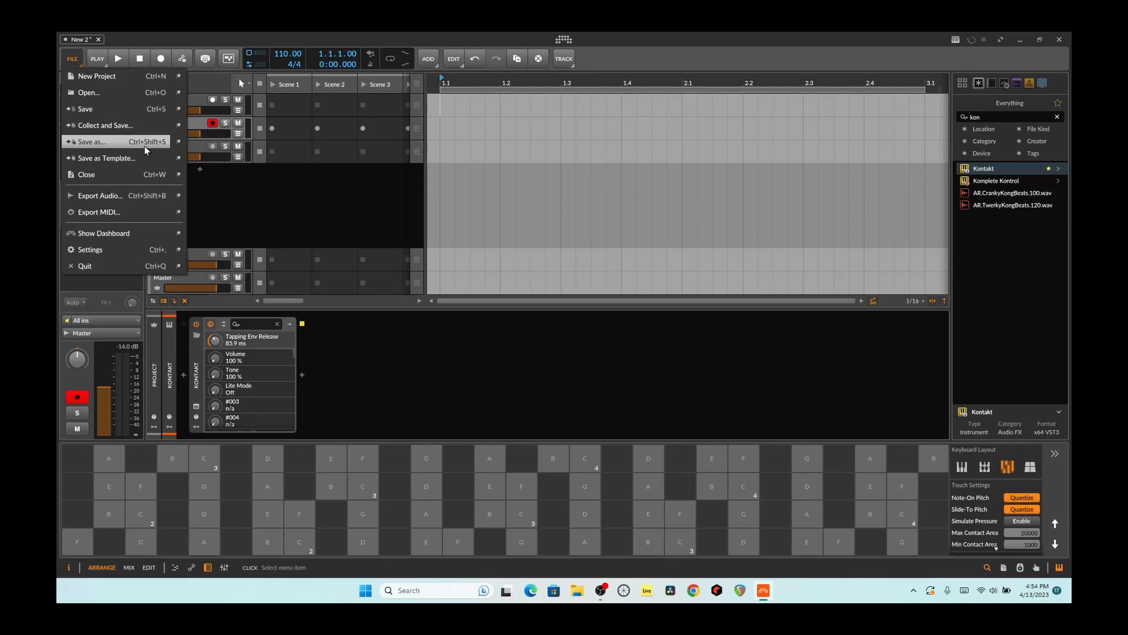
left_click(559, 40)
left_click(564, 59)
left_click(565, 41)
left_click(566, 41)
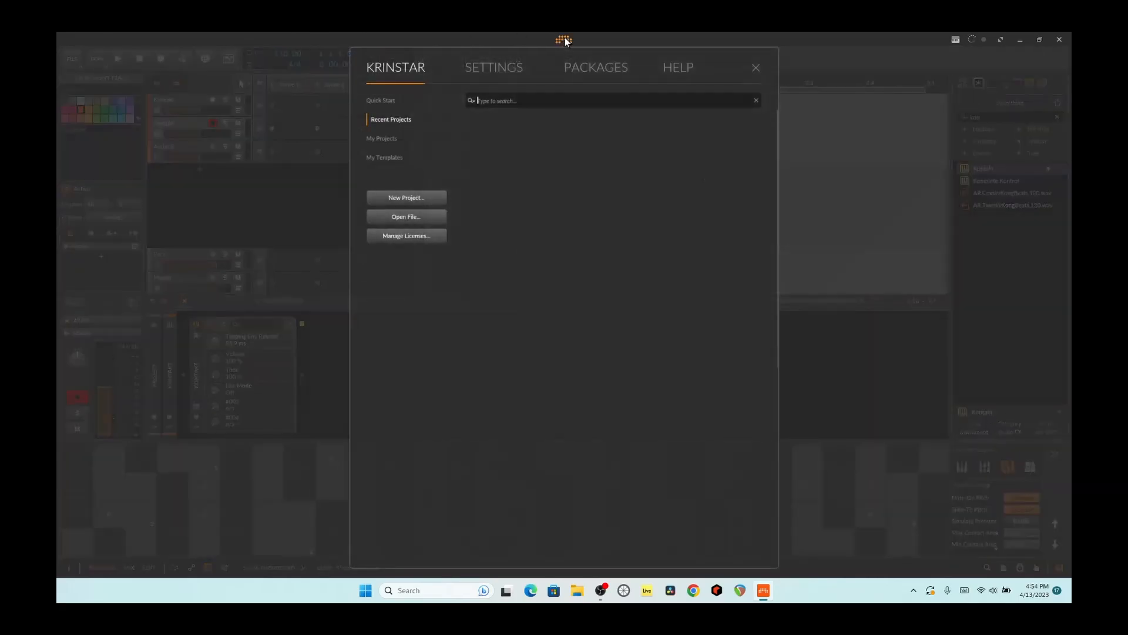
left_click(565, 39)
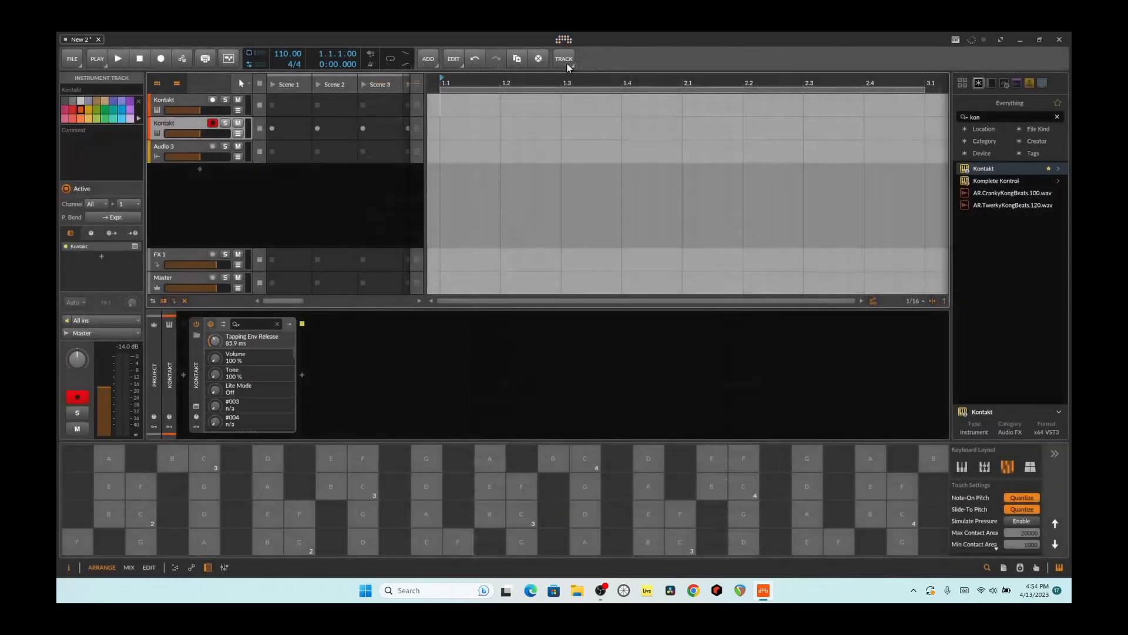
left_click(956, 40)
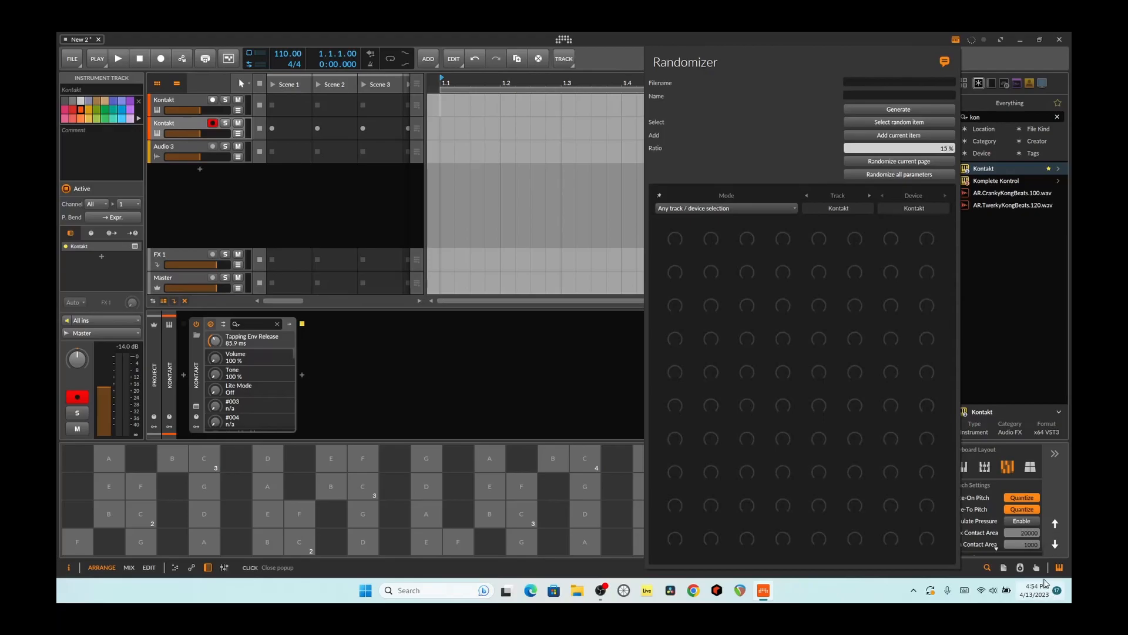
left_click(956, 39)
left_click(958, 40)
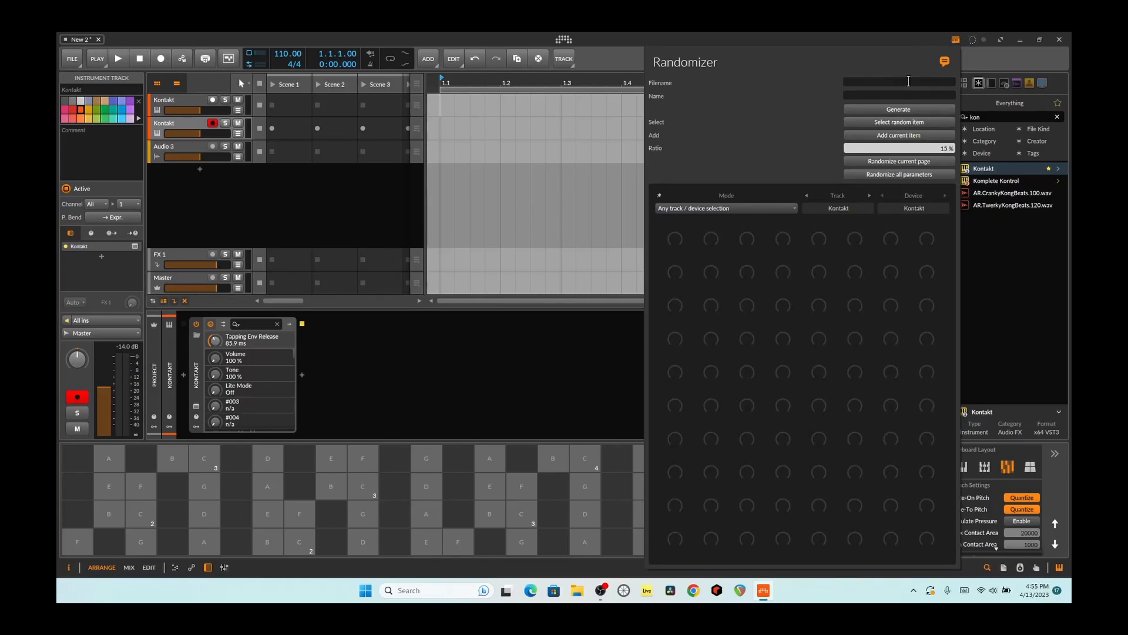
left_click(957, 40)
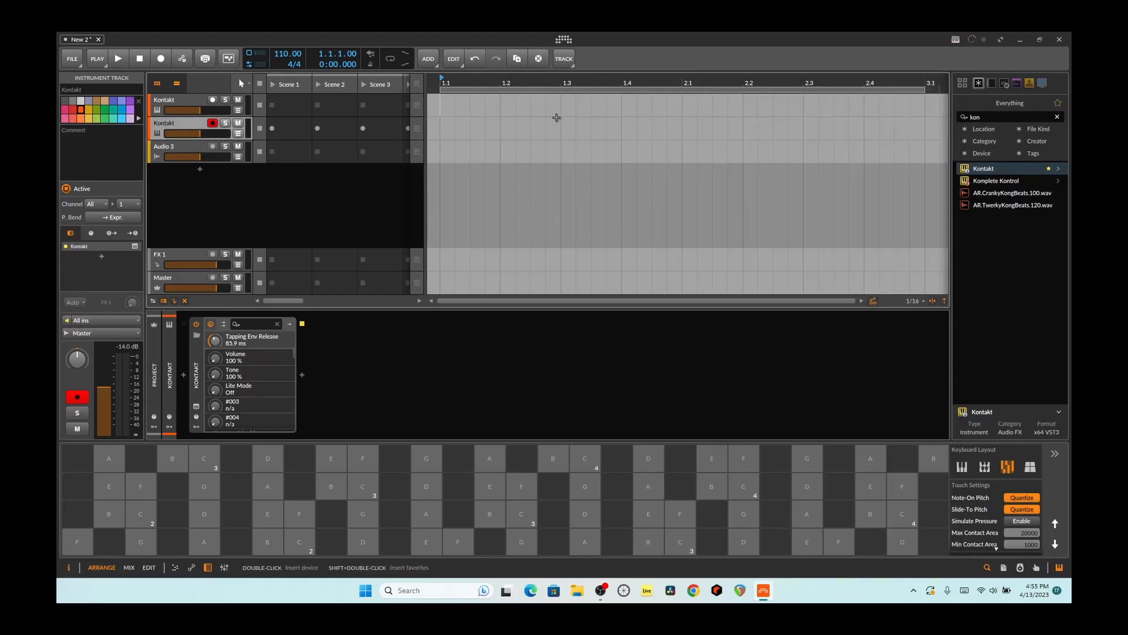
- Open the recent project tranceHydra and activate its audio engine, closing the Kontakt instrument window
left_click(563, 39)
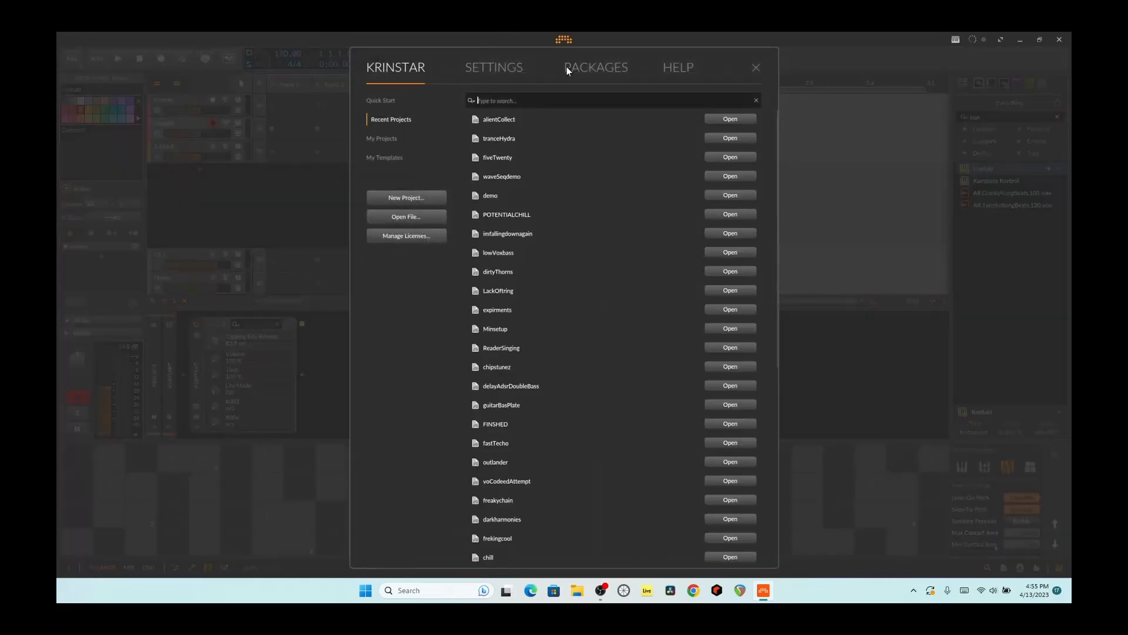
left_click(527, 139)
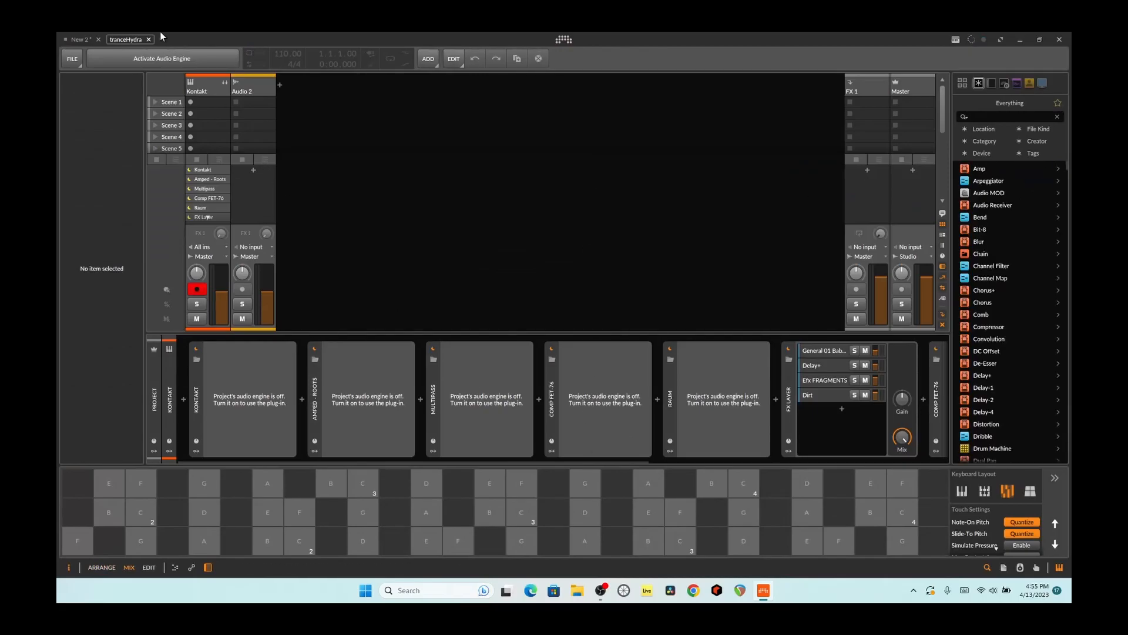
left_click(167, 60)
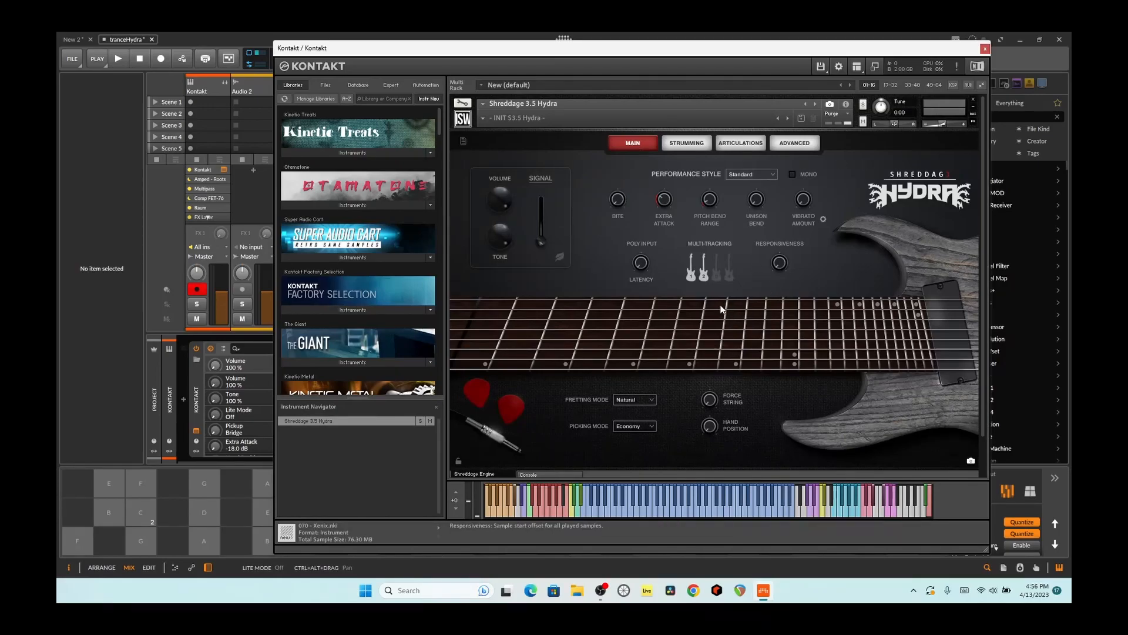
left_click(985, 48)
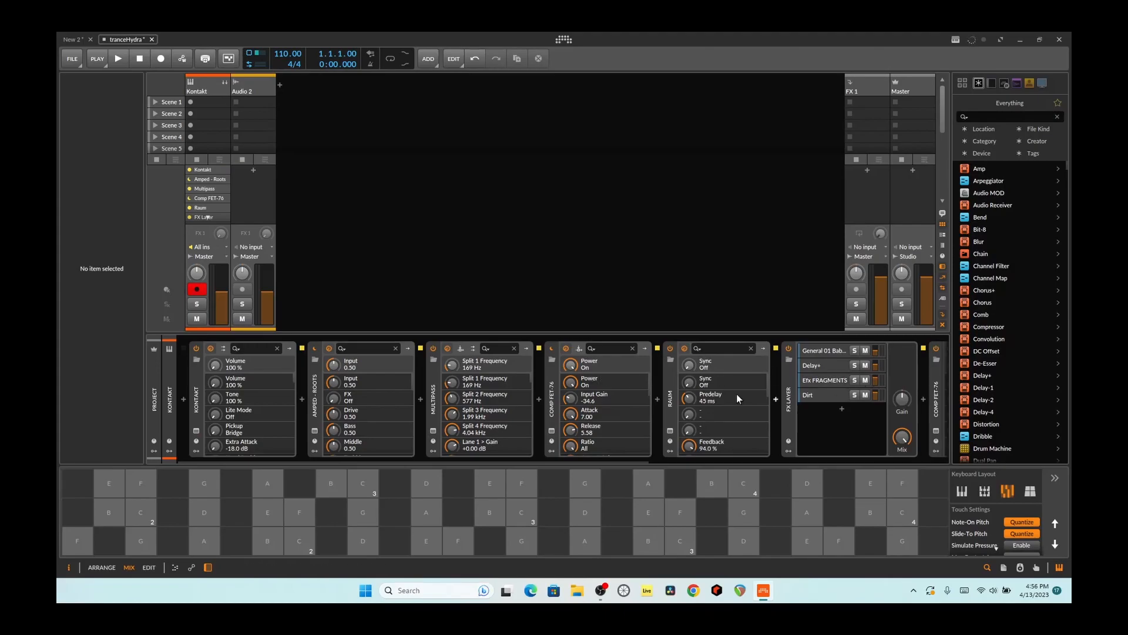
- Play several notes on the on-screen note grid to audition the Shreddage 3.5 Hydra effects chain
left_click_drag(551, 459, 615, 456)
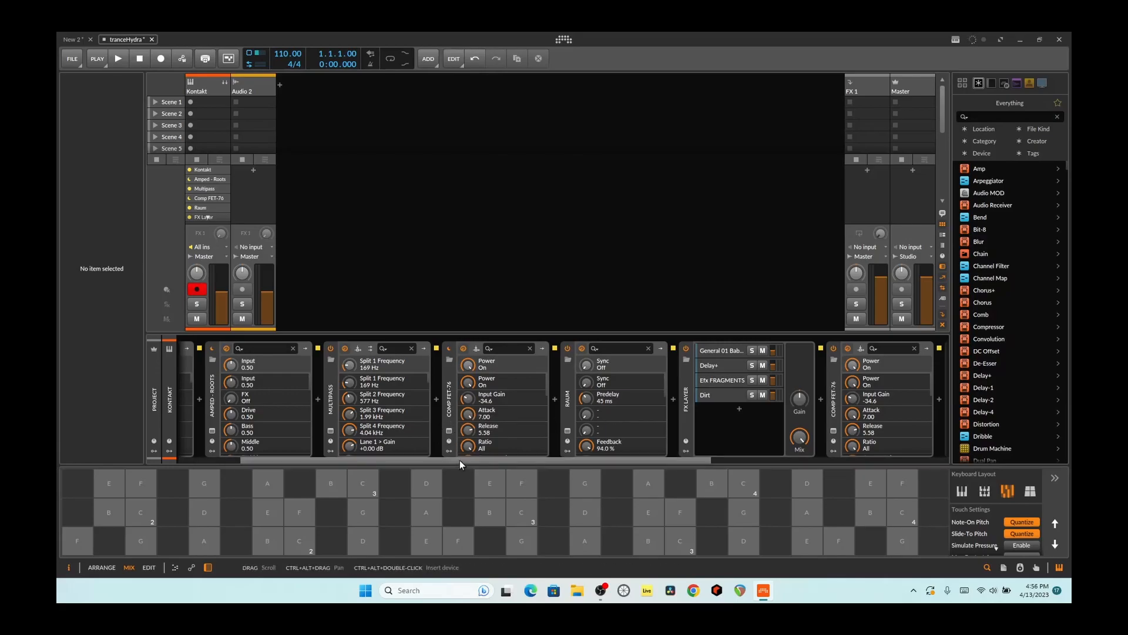
left_click_drag(461, 459, 476, 498)
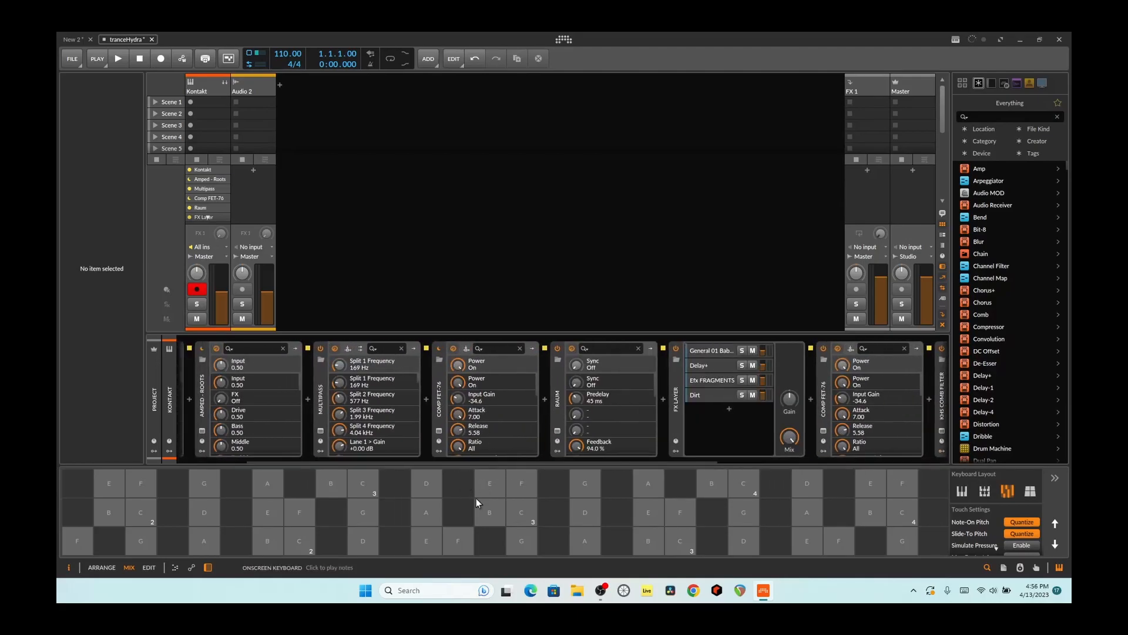
left_click(591, 518)
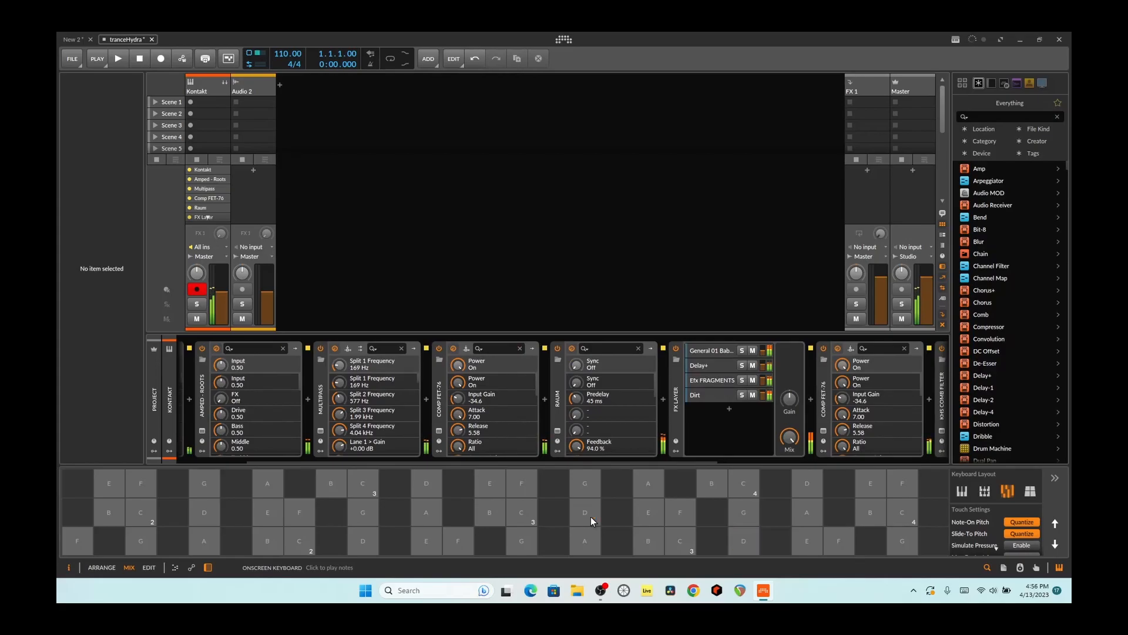
left_click(647, 540)
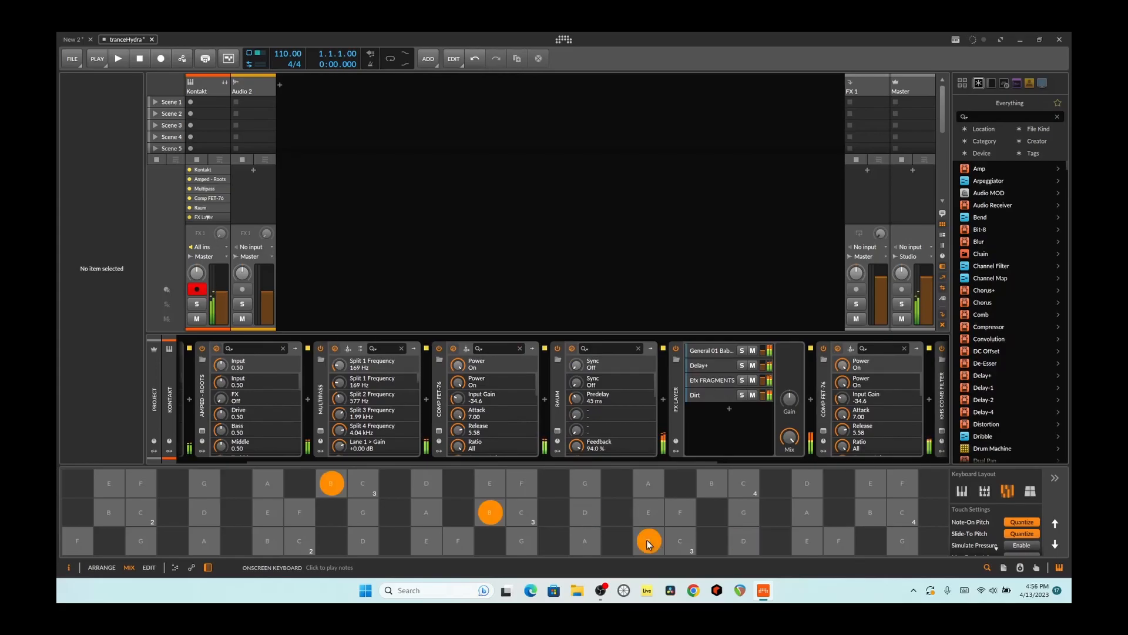
left_click(268, 542)
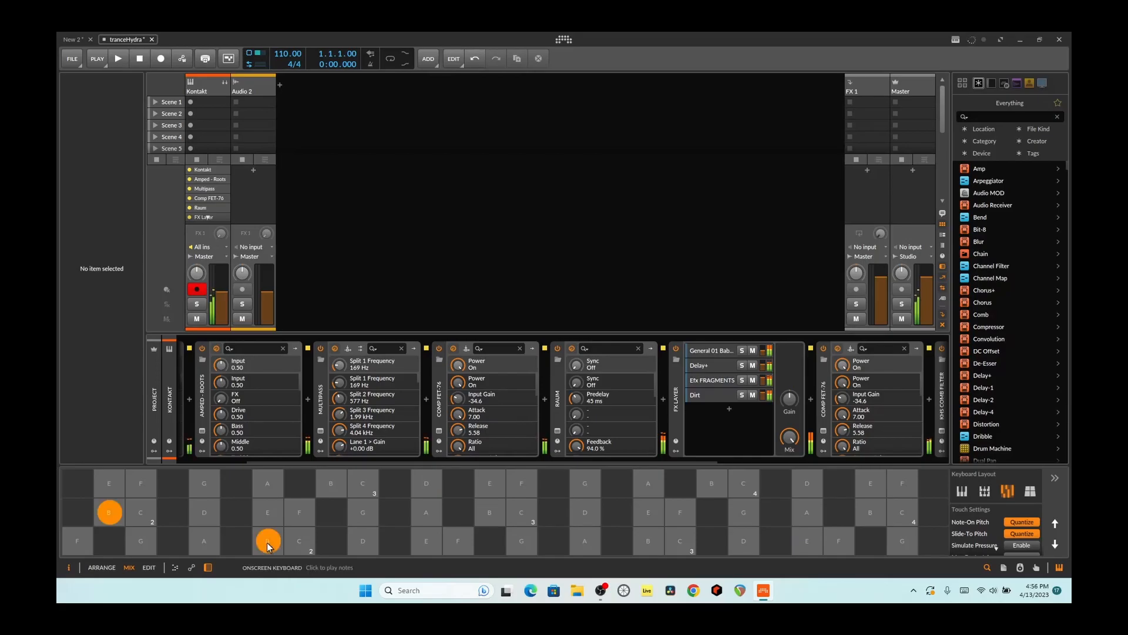
left_click(205, 541)
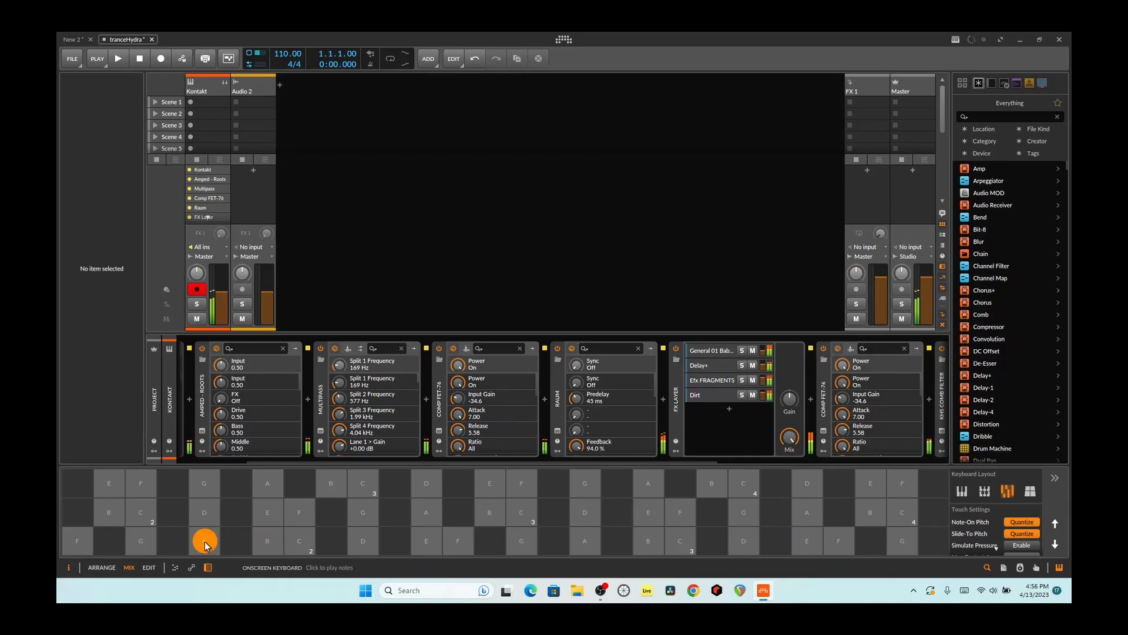
left_click_drag(295, 457, 263, 460)
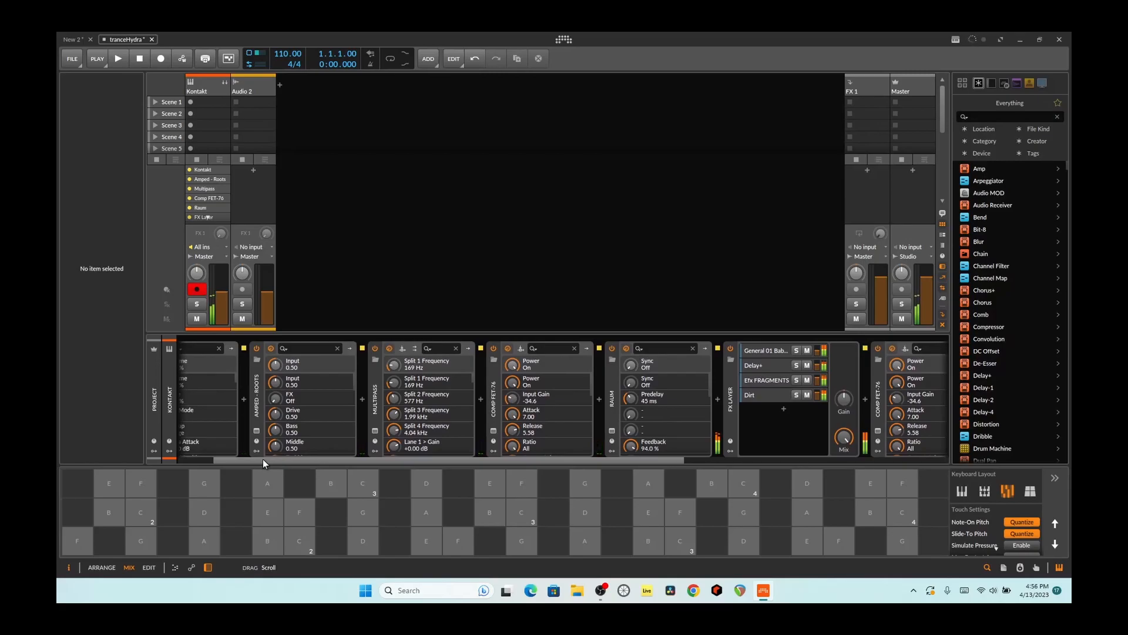
left_click(136, 539)
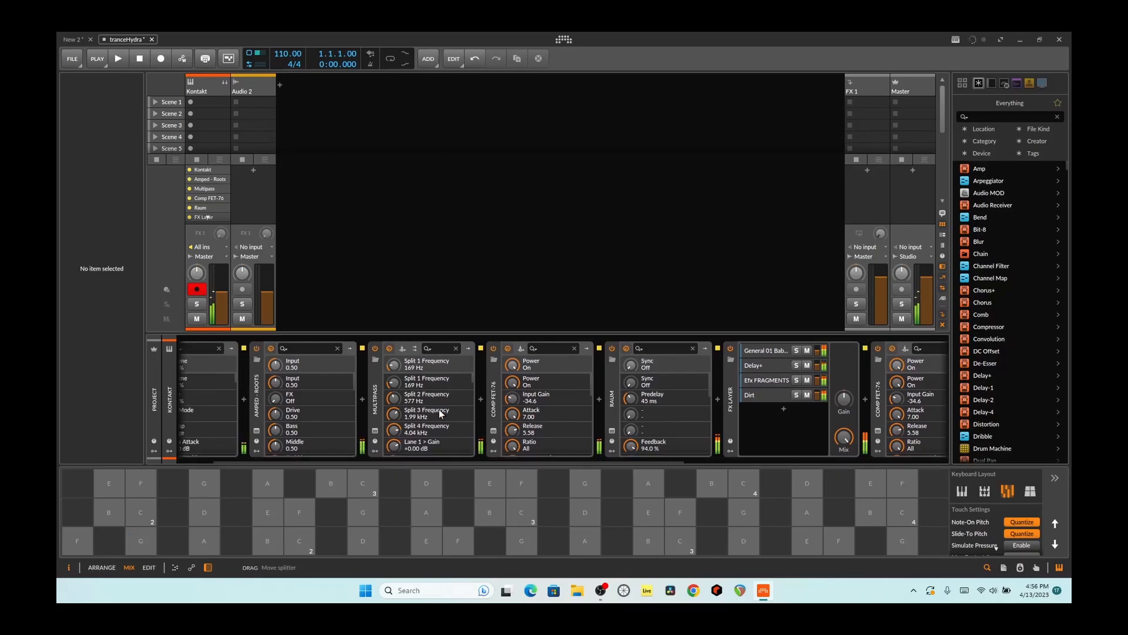
- Turn off the kHs Trance Gate device in the Kontakt track's chain and play a few notes without it
left_click_drag(491, 457, 788, 439)
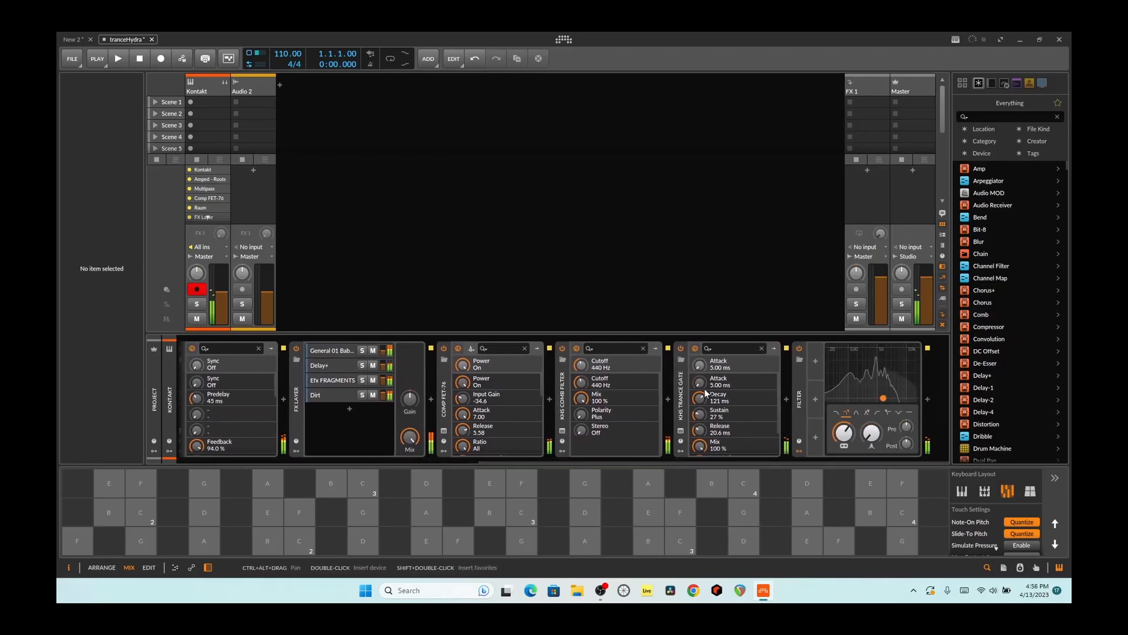
left_click(682, 346)
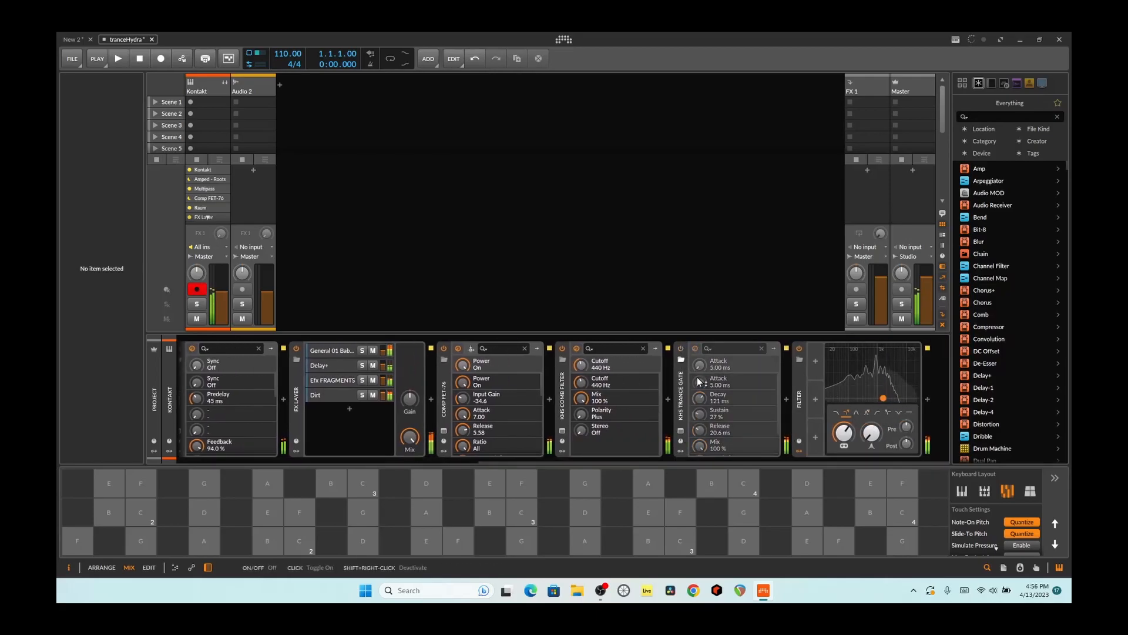
left_click(421, 541)
left_click(431, 521)
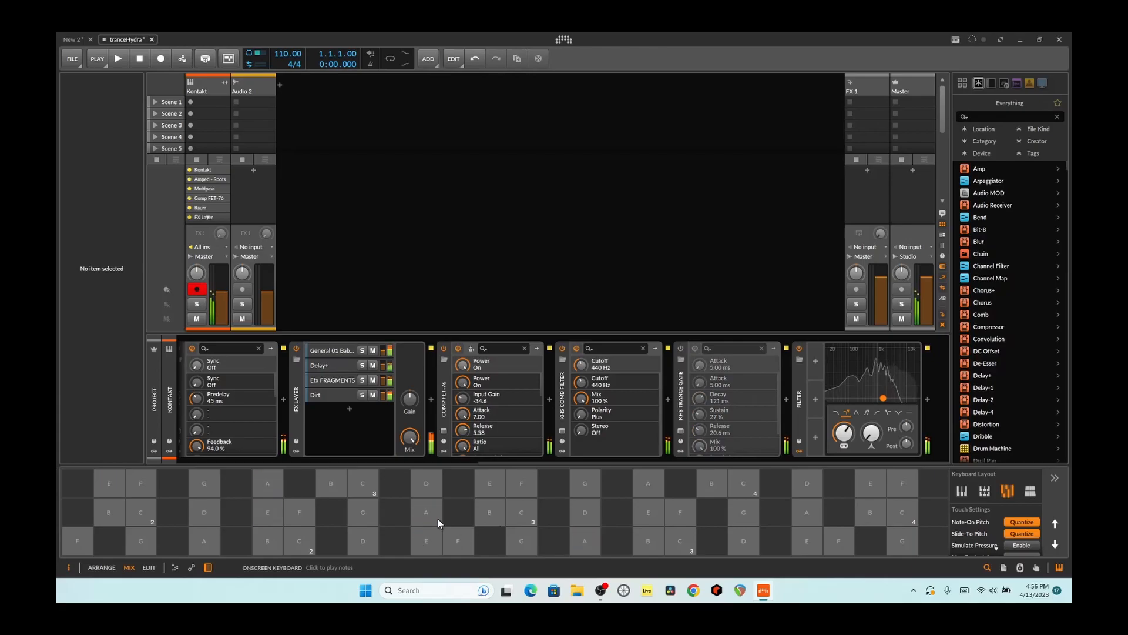
- Lower the Filter device's frequency to about 448 Hz and readjust it while playing several notes
left_click_drag(883, 399, 869, 404)
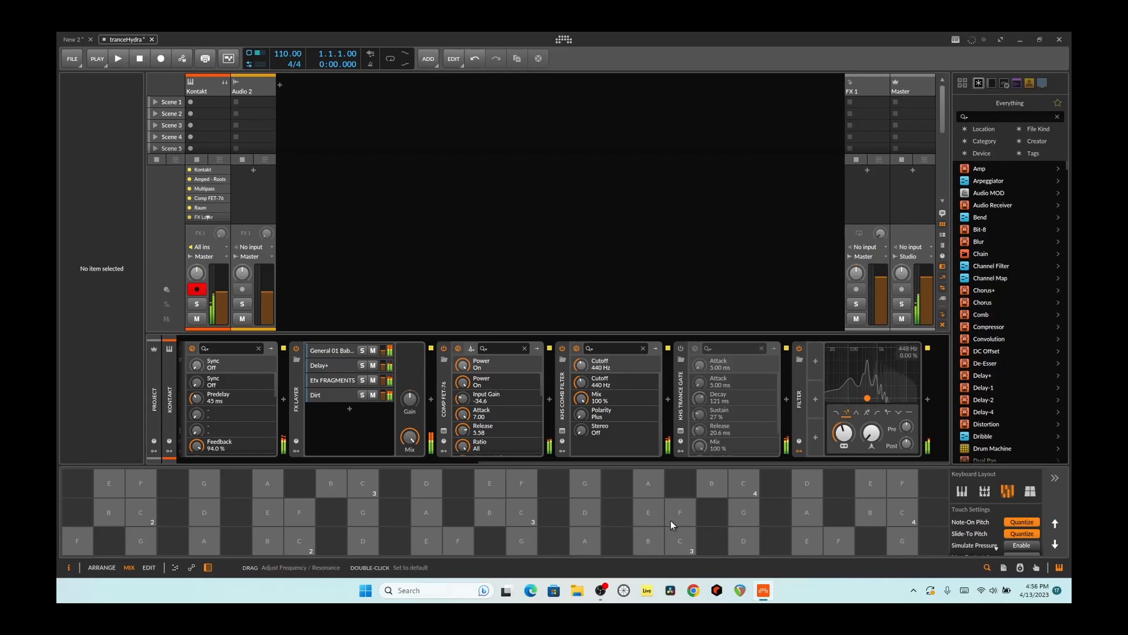
left_click(586, 539)
left_click(585, 516)
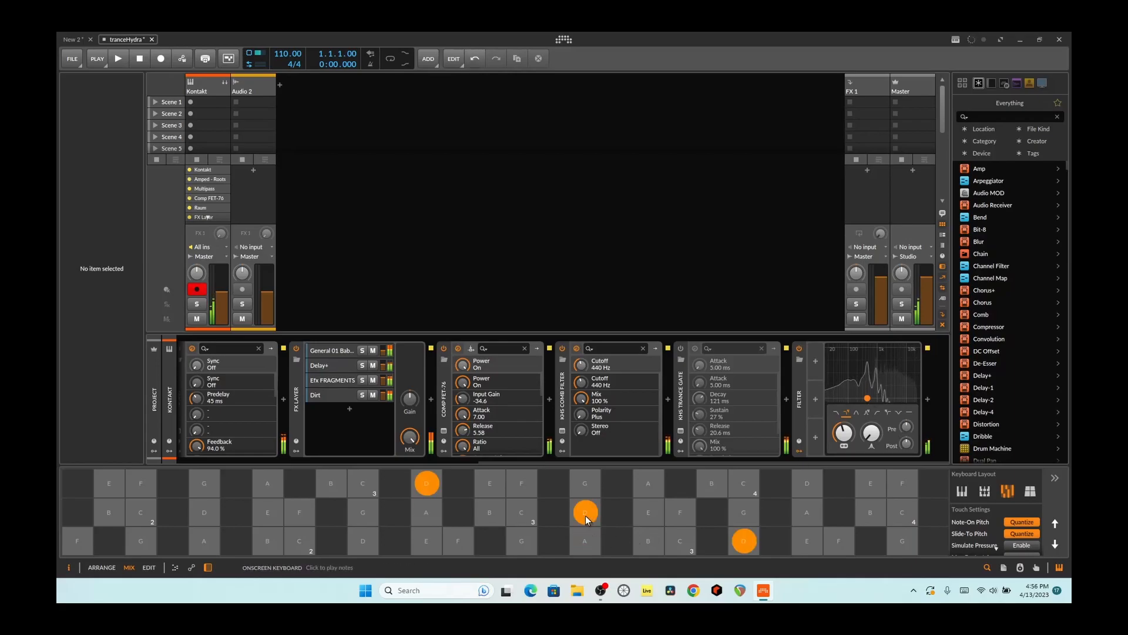
left_click(734, 508)
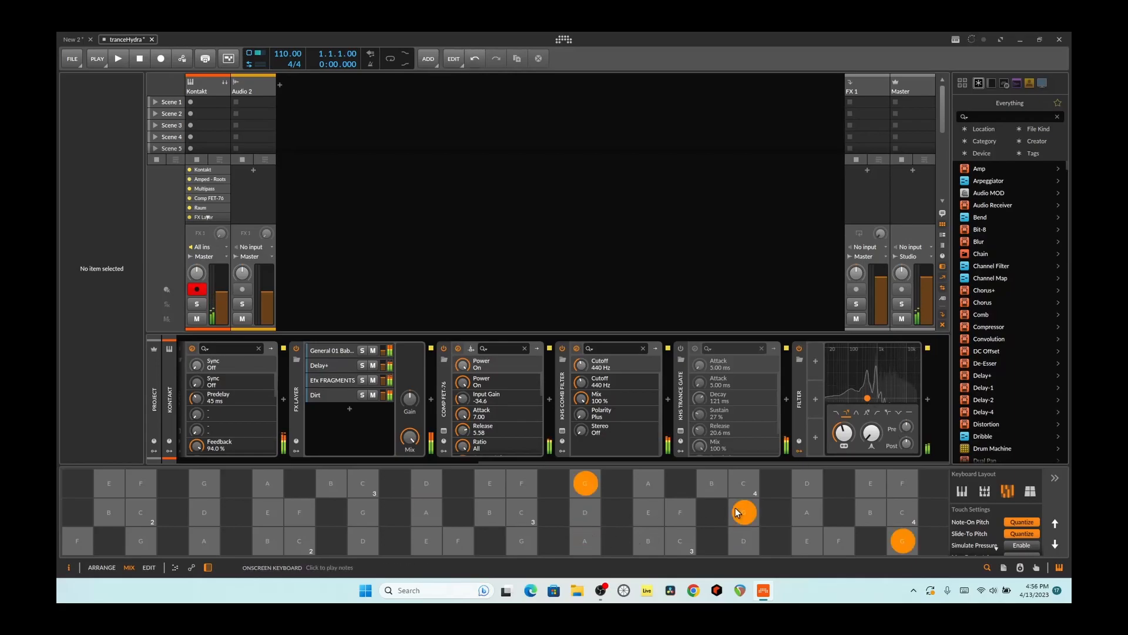
left_click_drag(868, 398, 846, 414)
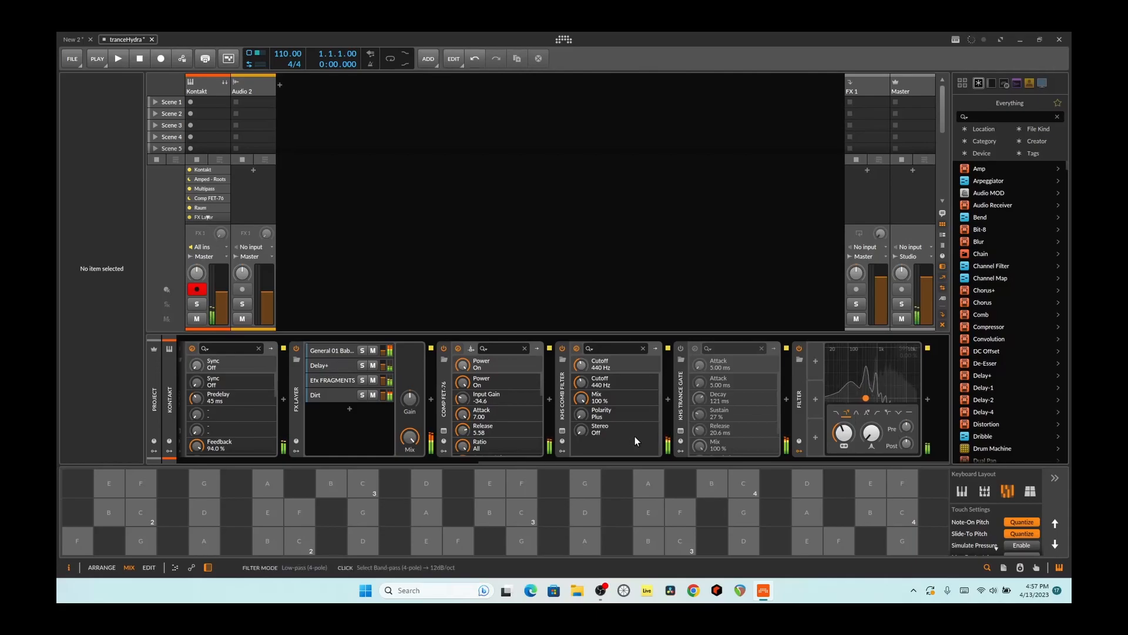
- Turn off the Dirt, Delay+ and General 01 Baby Laugh devices in the FX Layer and play a few notes
left_click(326, 395)
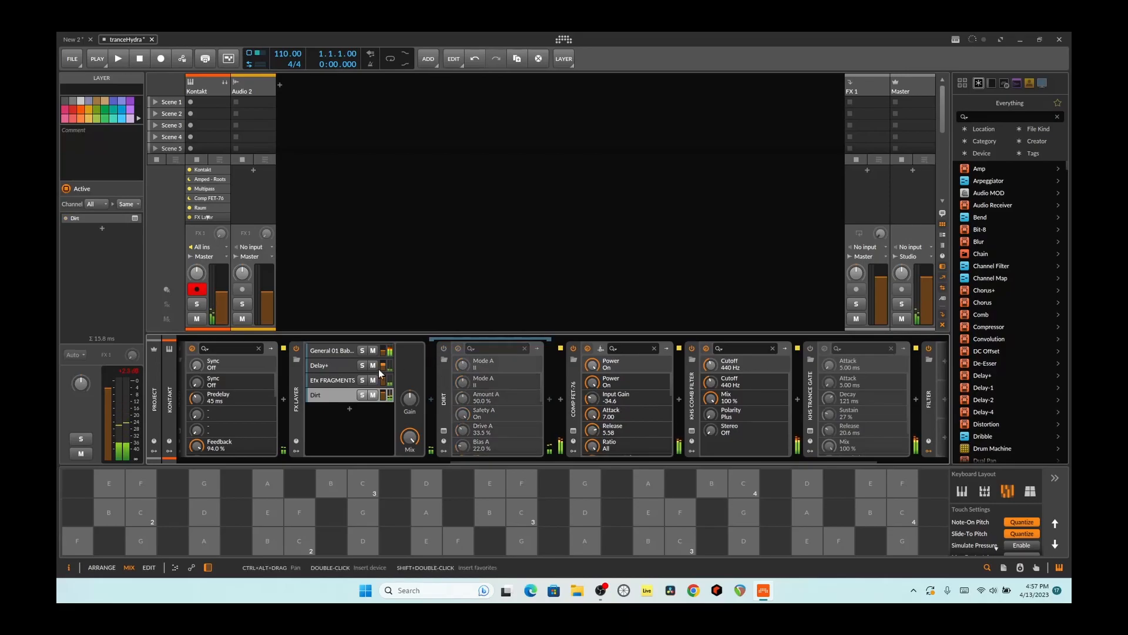
left_click(333, 366)
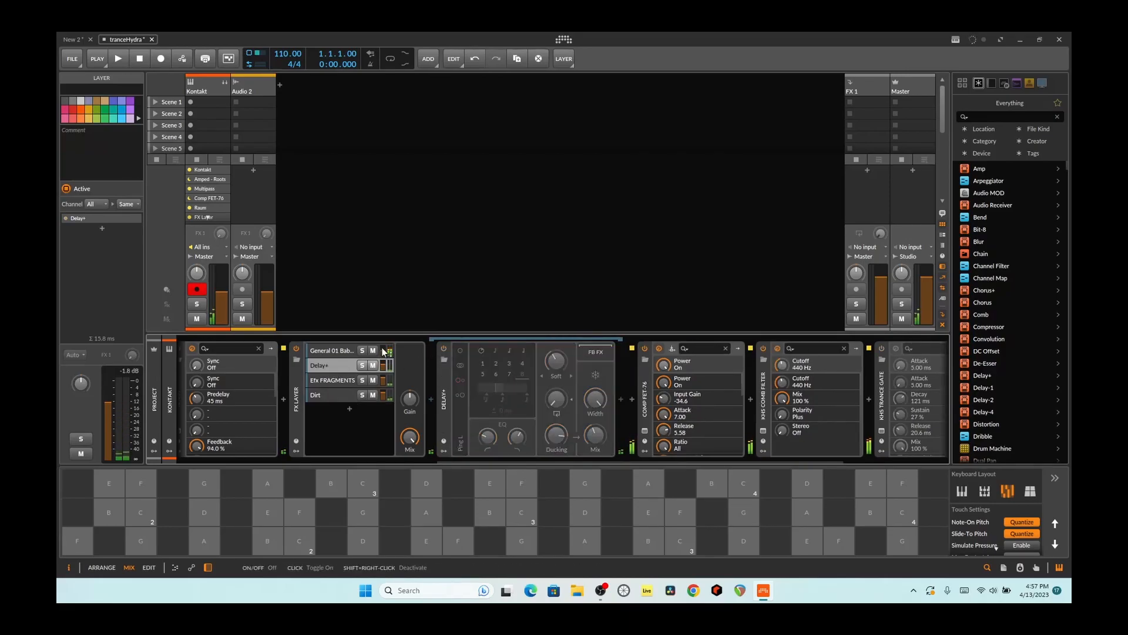
left_click(341, 350)
left_click(434, 507)
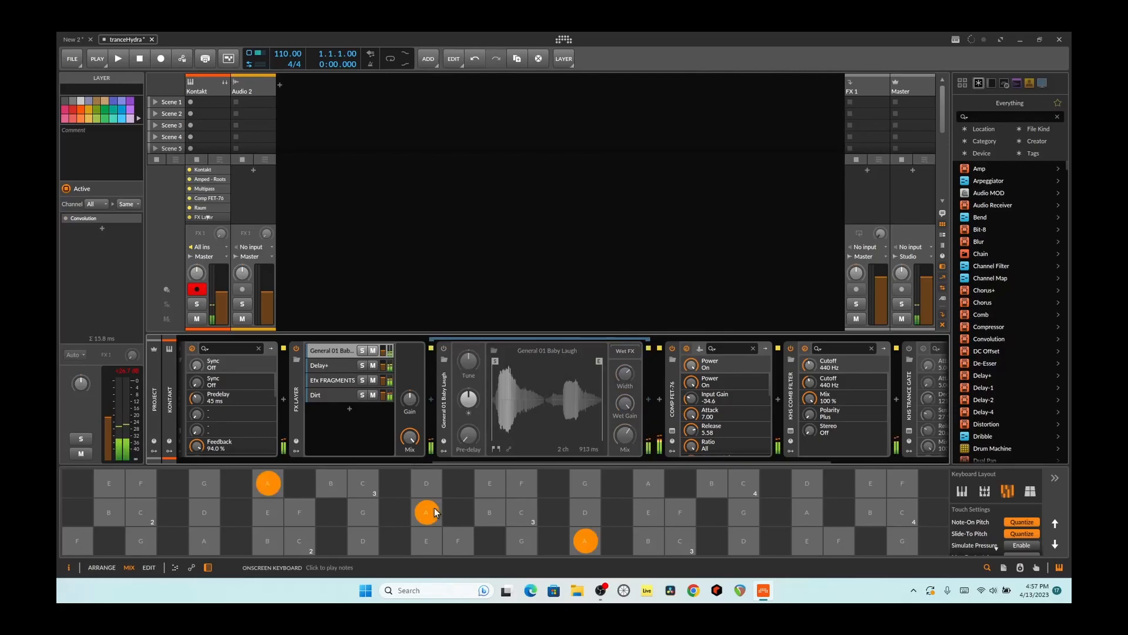
left_click(517, 533)
left_click(579, 536)
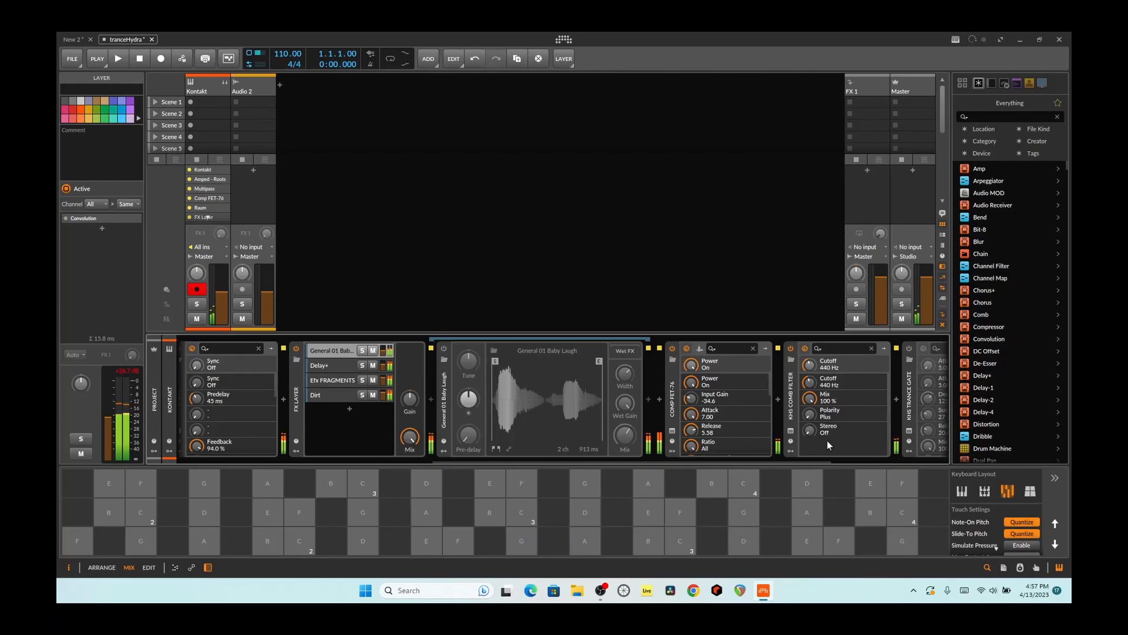
- Adjust the Filter device's frequency, switch it to the first low-pass mode and audition it with several notes
left_click_drag(798, 457, 880, 404)
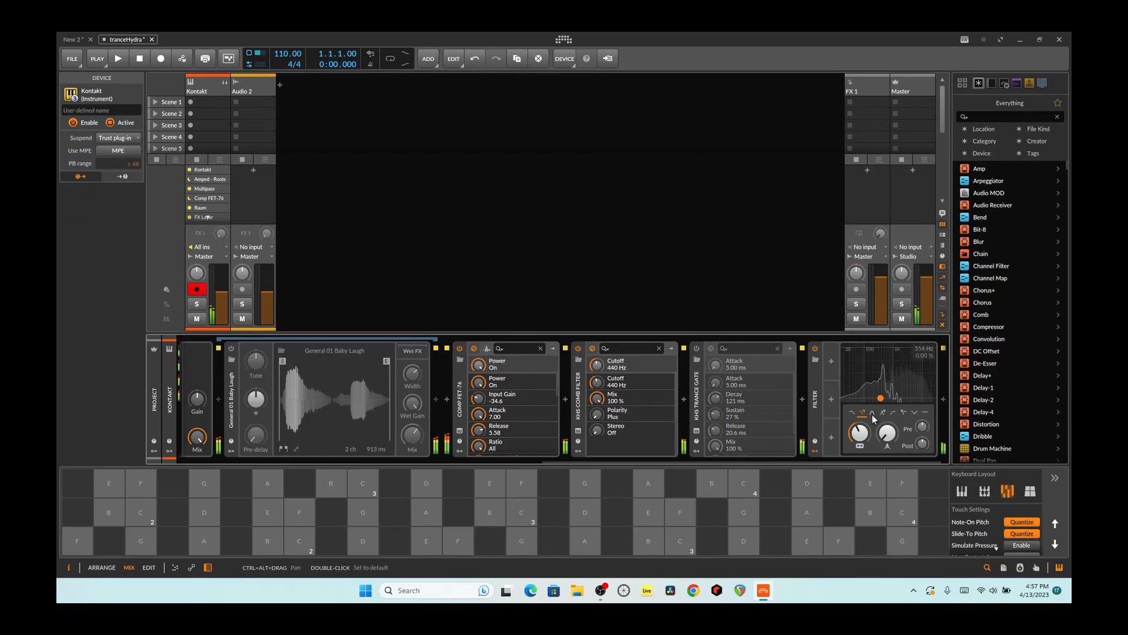
left_click(853, 415)
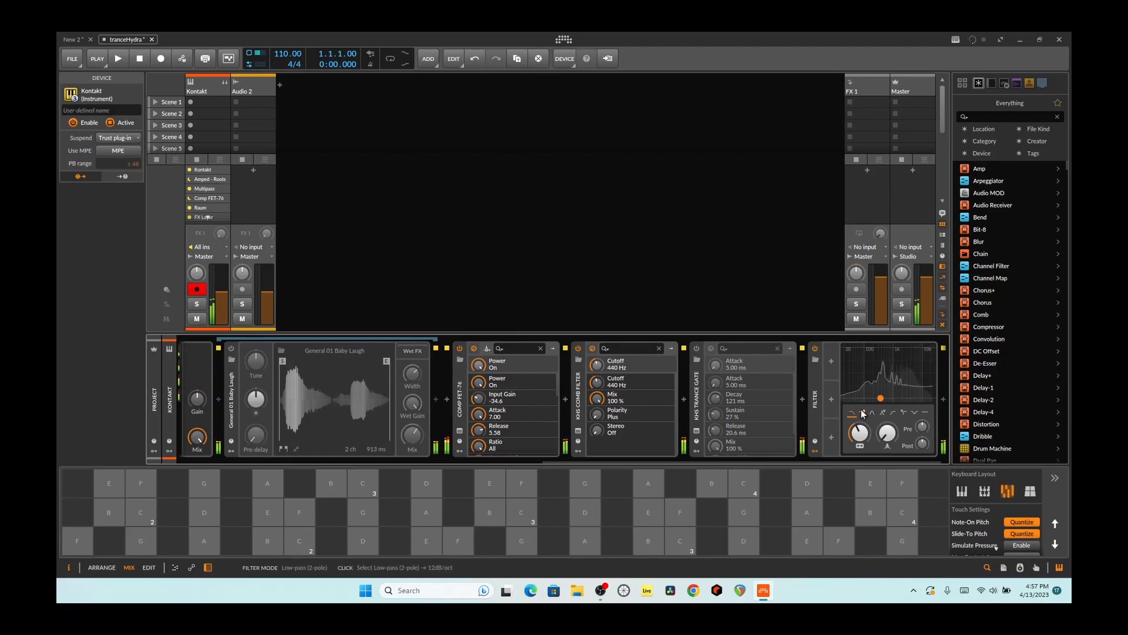
left_click(641, 512)
left_click(708, 486)
left_click(525, 514)
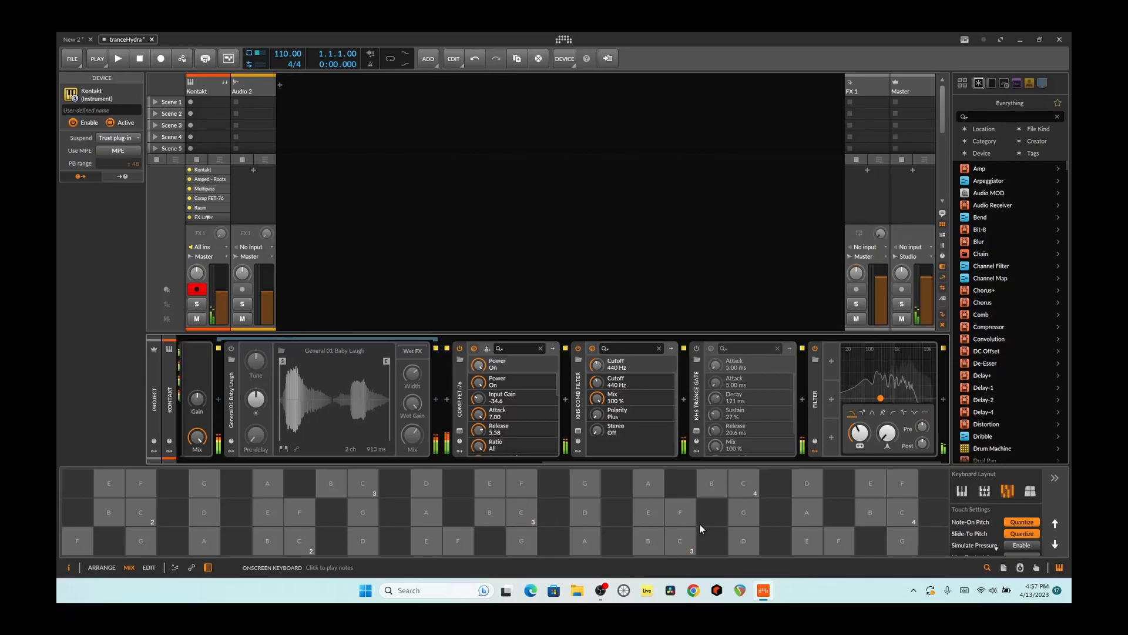
- Raise the Filter device's frequency slightly at the end of the Kontakt track's effects chain
left_click_drag(689, 458, 549, 471)
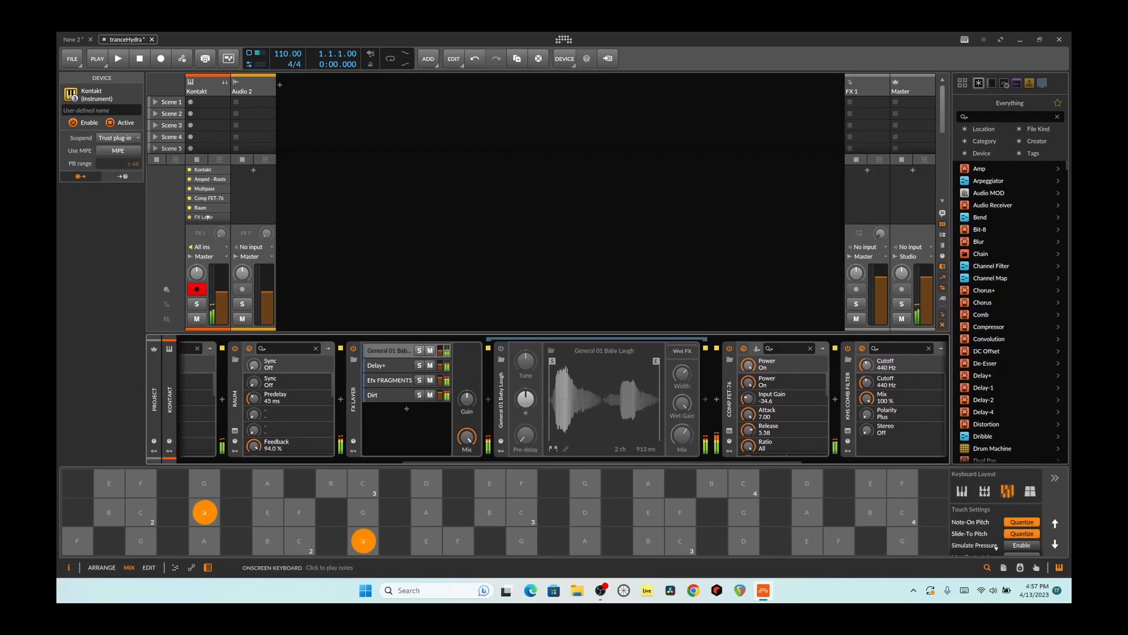
left_click_drag(683, 460, 813, 457)
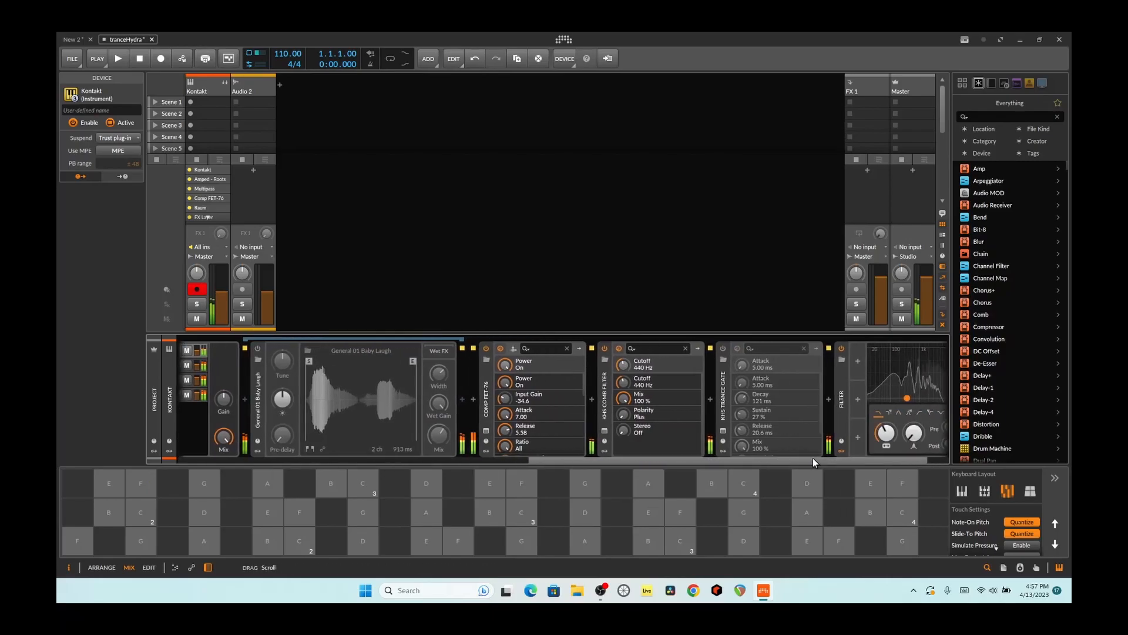
left_click_drag(906, 398, 913, 398)
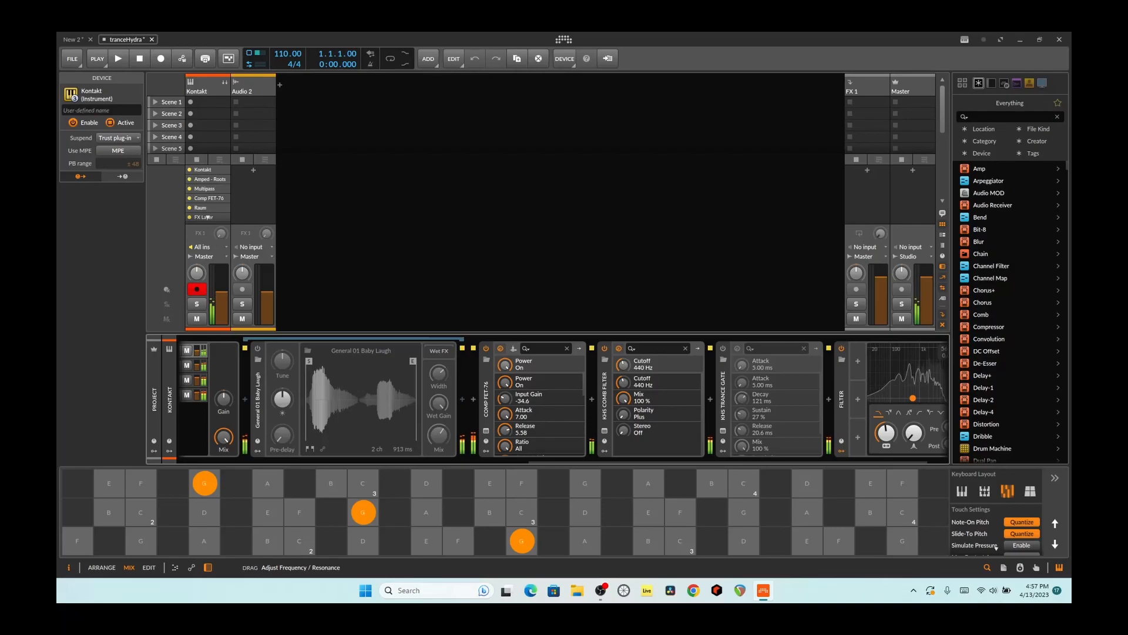
- Turn off the Efx FRAGMENTS device in the FX Layer and open the Raum reverb's plug-in window
left_click_drag(718, 460, 510, 474)
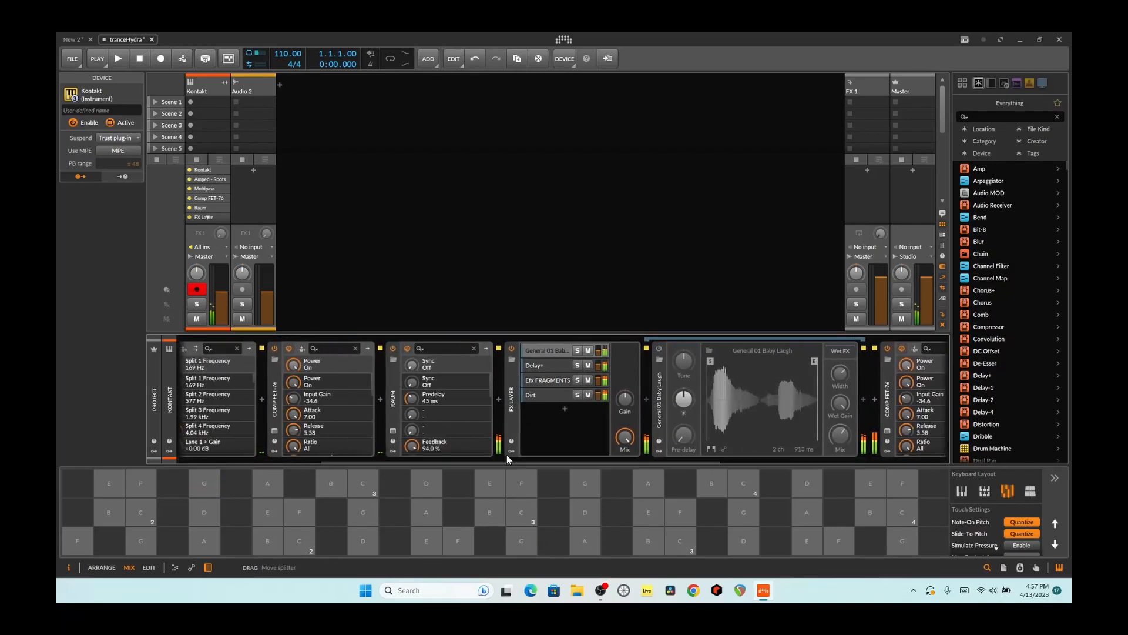
left_click(540, 381)
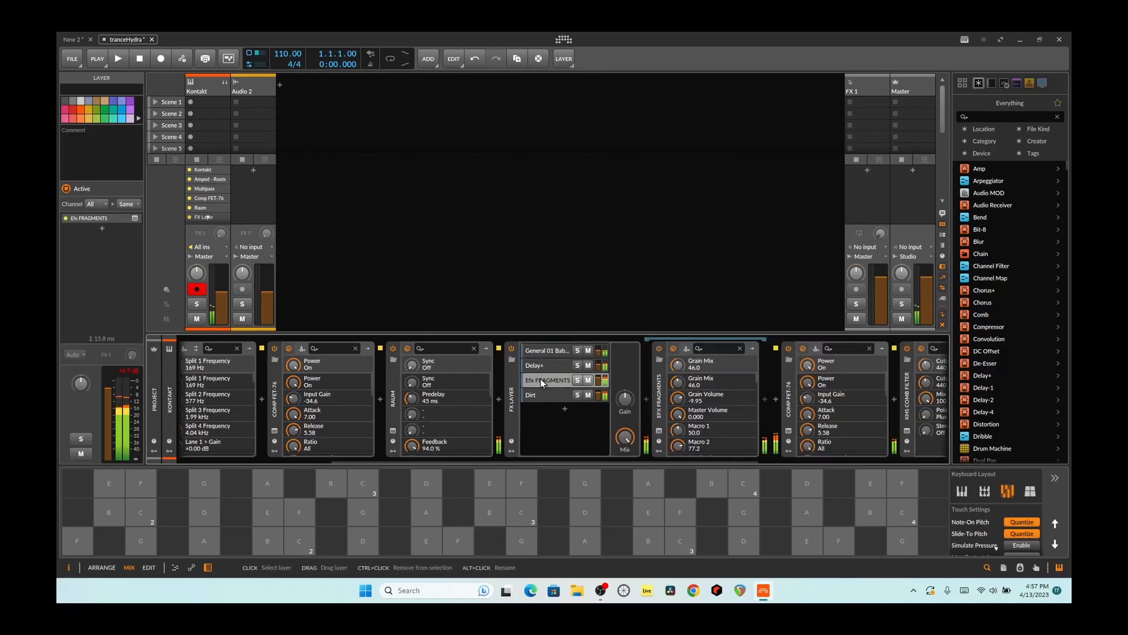
left_click(656, 349)
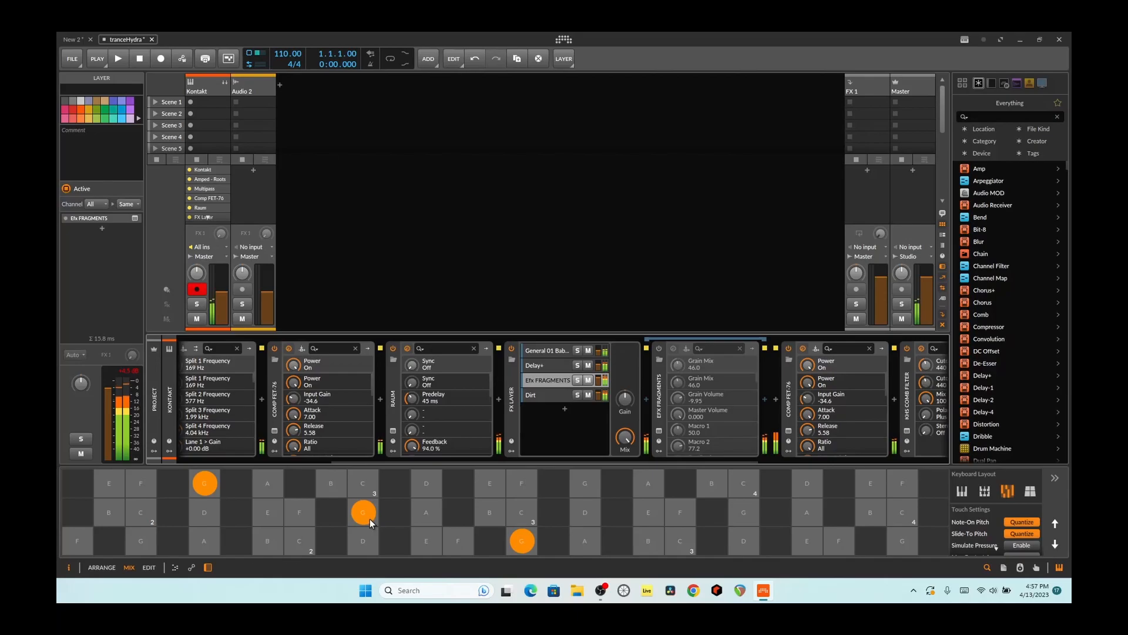
left_click(392, 432)
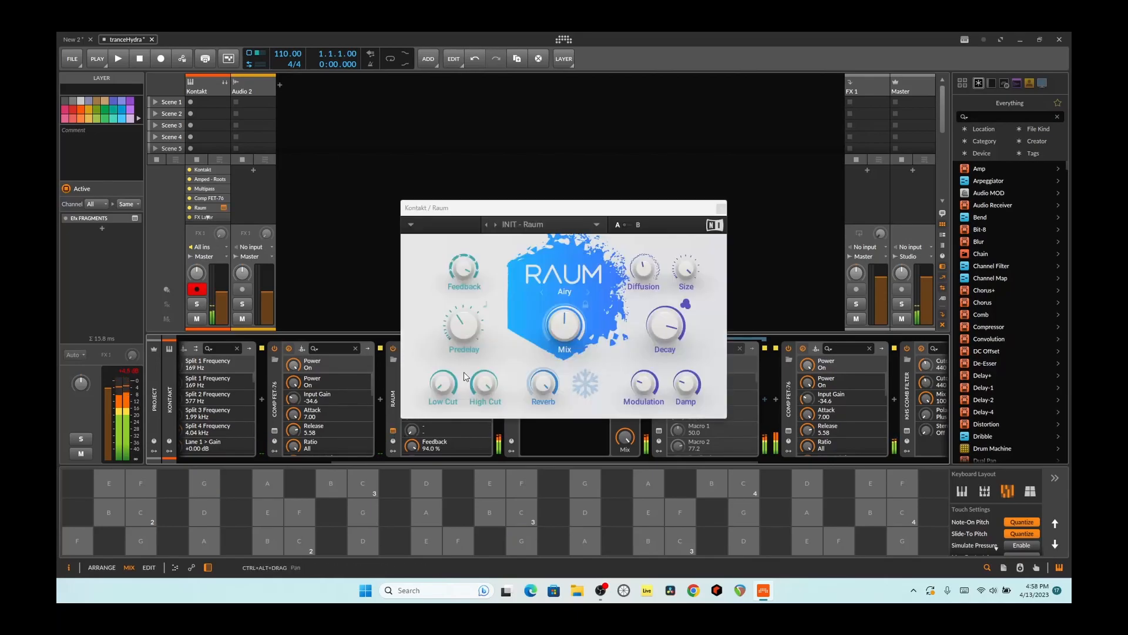
- Raise the Raum reverb's Mix to maximum and set its High Cut to about 8.06 kHz
left_click_drag(569, 334, 569, 288)
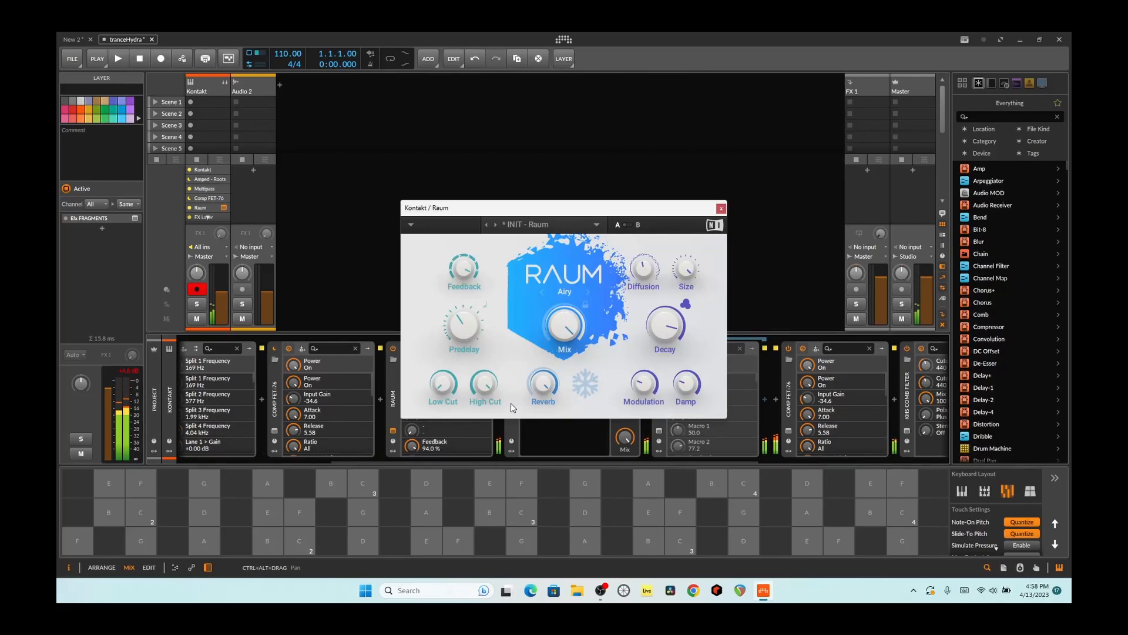
mouse_move(495, 390)
left_click_drag(495, 390, 494, 408)
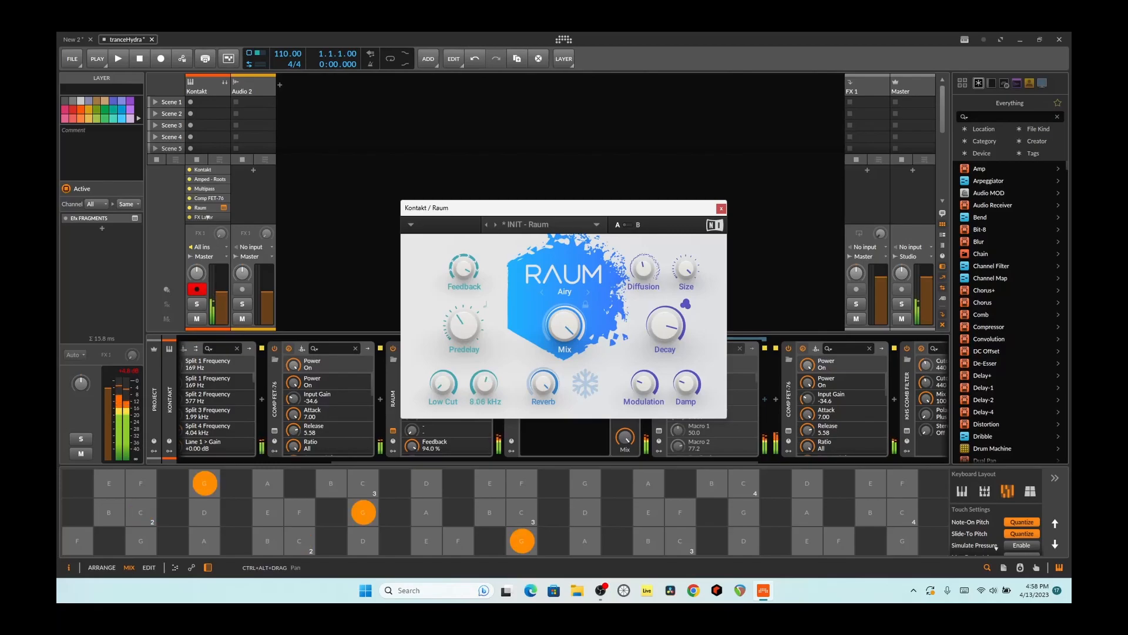
- Raise Raum's Low Cut slightly and its Decay to 200 s, closing the plug-in window
left_click_drag(445, 387, 445, 382)
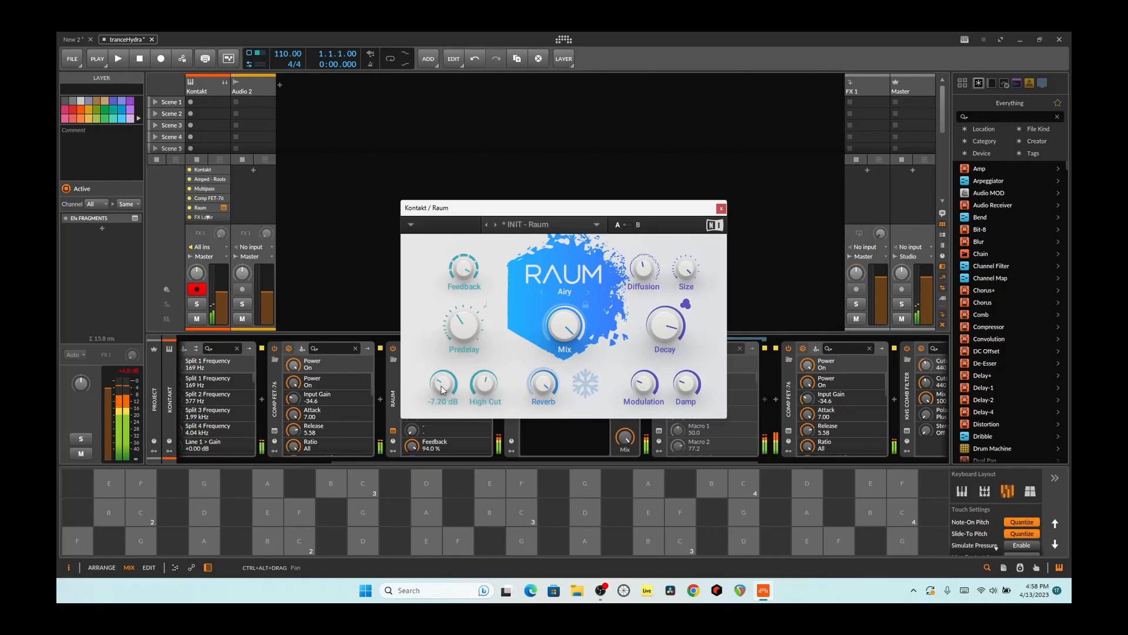
mouse_move(681, 309)
left_mouse_down()
mouse_move(681, 297)
mouse_move(680, 314)
left_mouse_up()
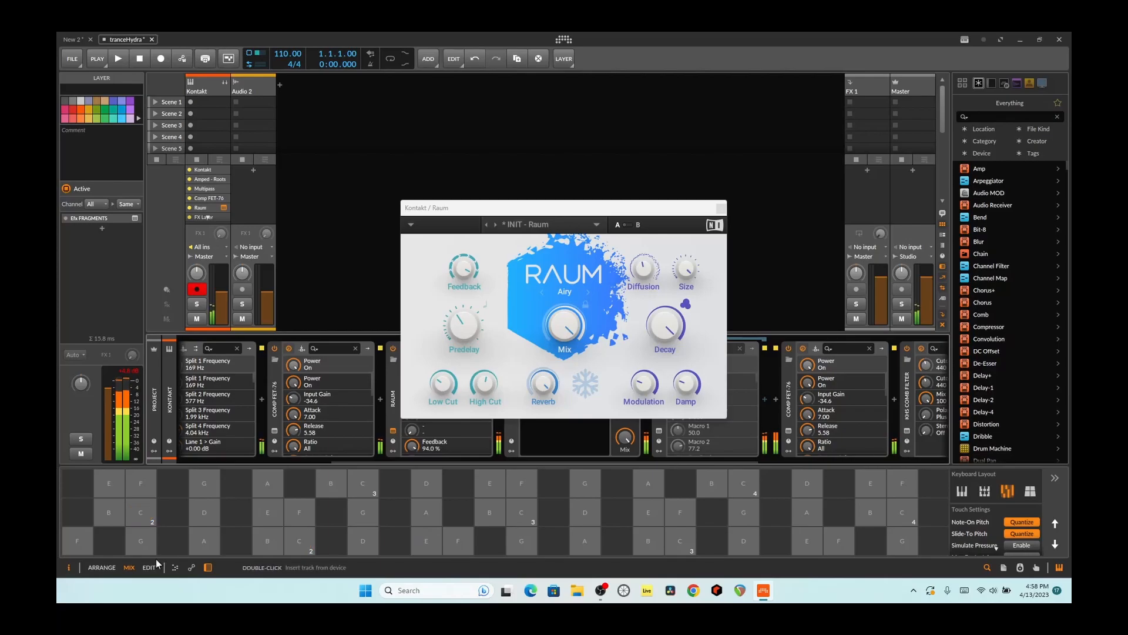
left_click(722, 206)
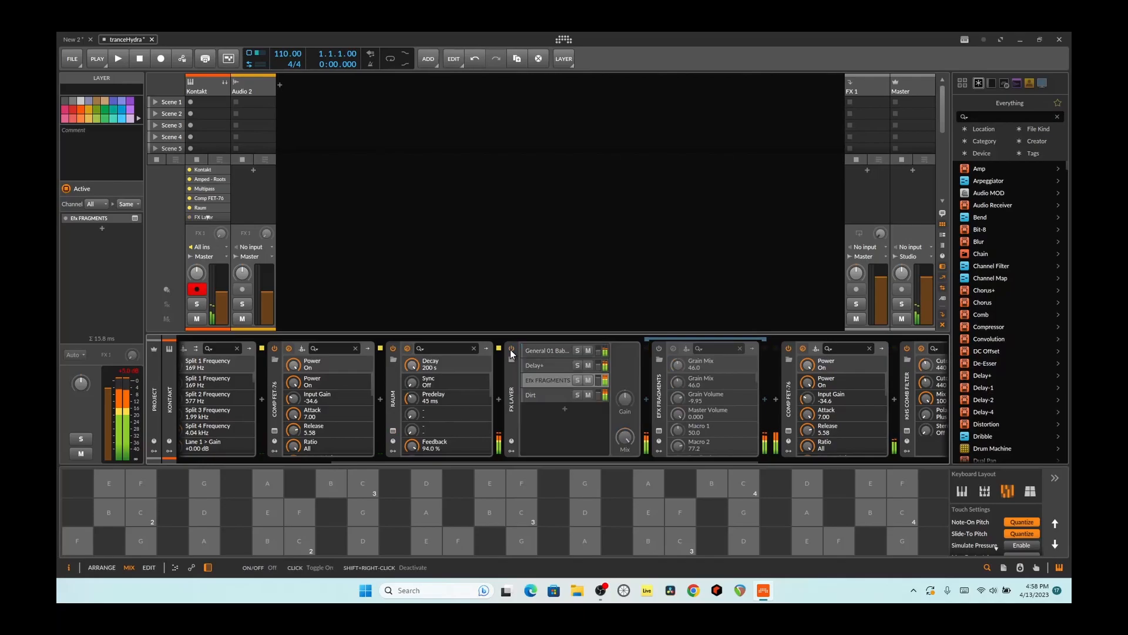
- Turn off the FX Layer and Raum devices in the Kontakt track's effects chain
left_click(395, 347)
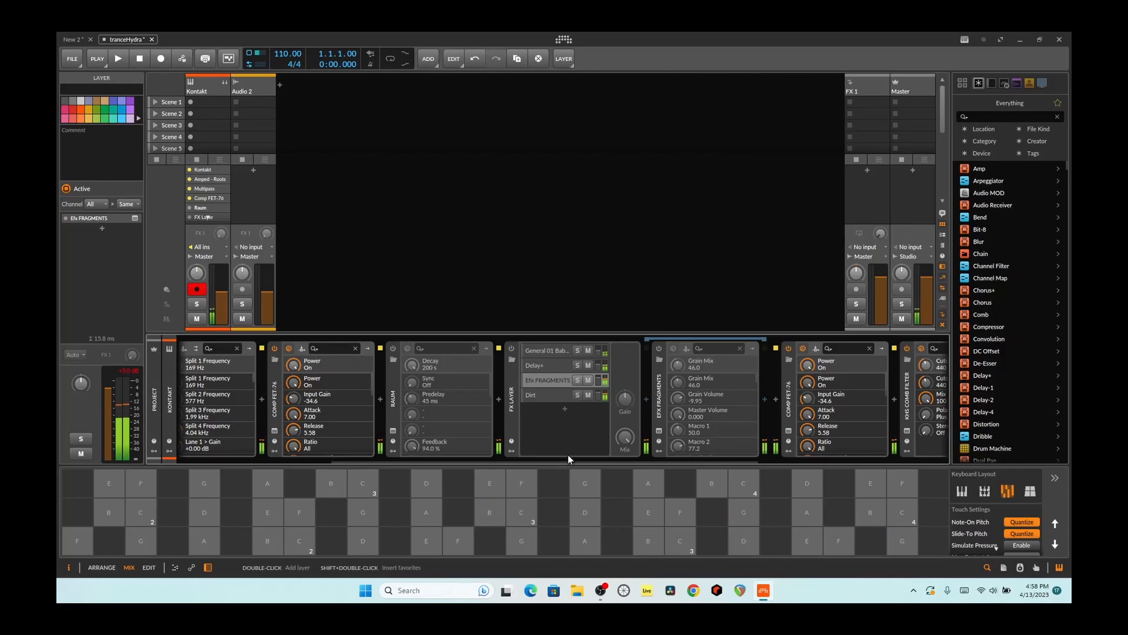
left_click_drag(571, 462, 712, 446)
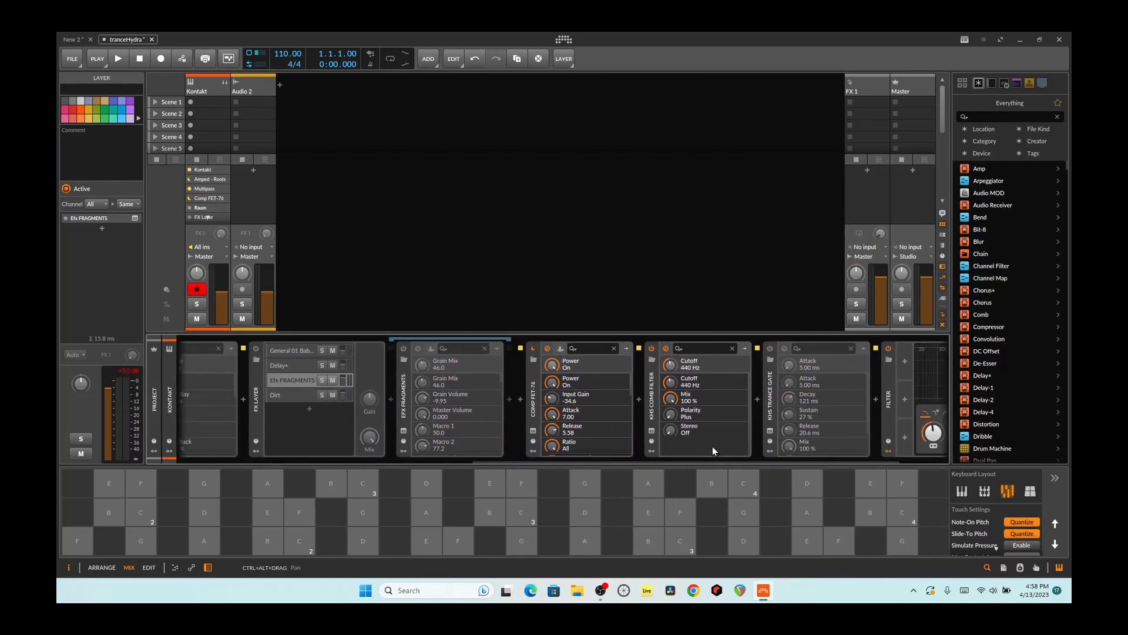